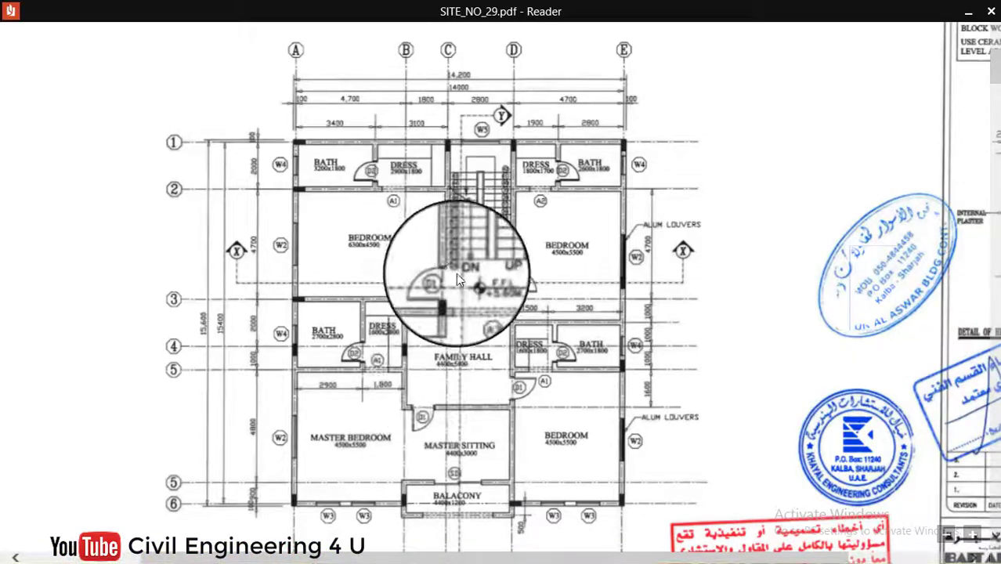
- Examine the first floor, ground floor and site development plans in SITE_NO_29.pdf
left_click_drag(449, 257, 416, 273)
scroll(417, 280, "down", 10)
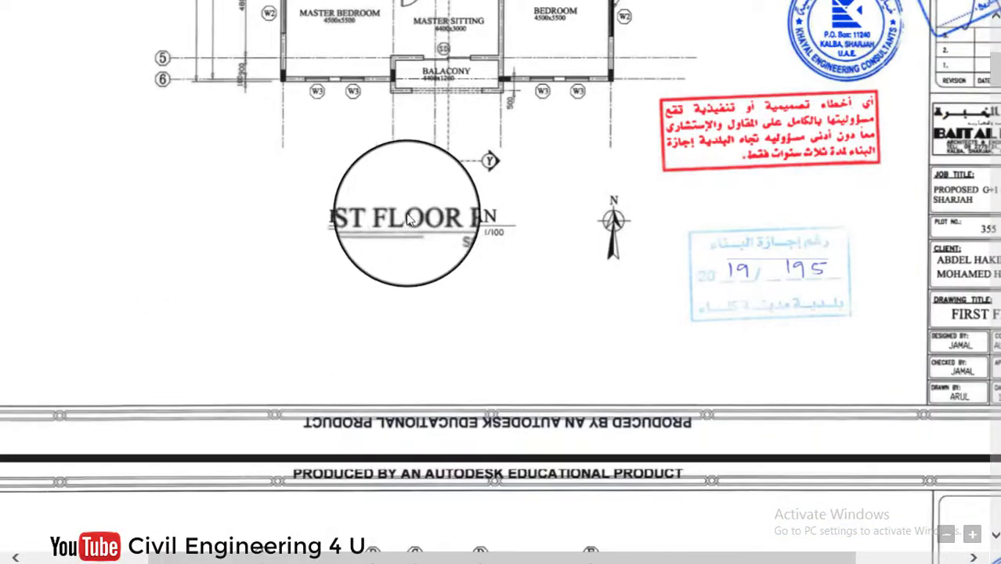
scroll(376, 207, "up", 20)
scroll(406, 222, "up", 3)
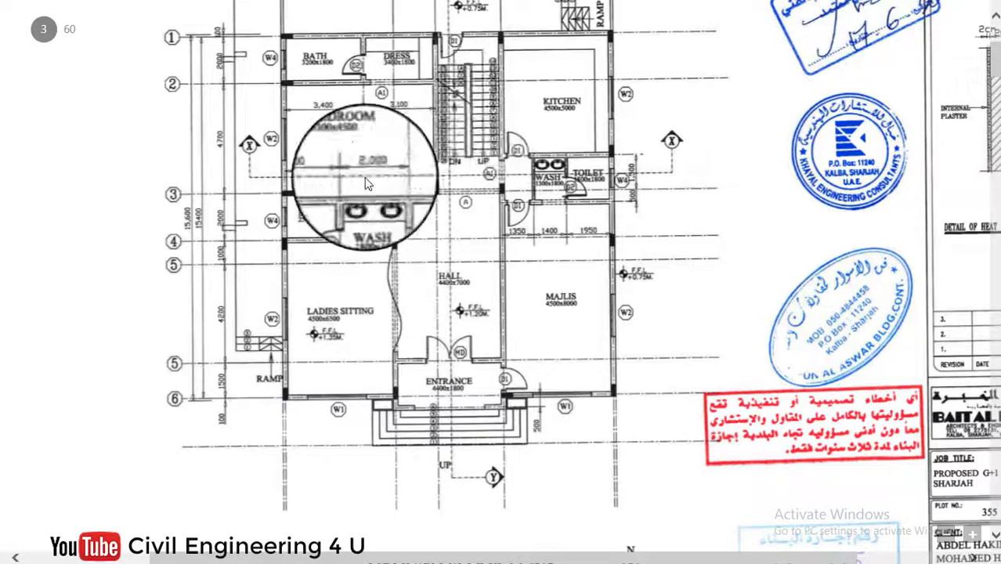
scroll(405, 240, "up", 15)
scroll(405, 305, "down", 9)
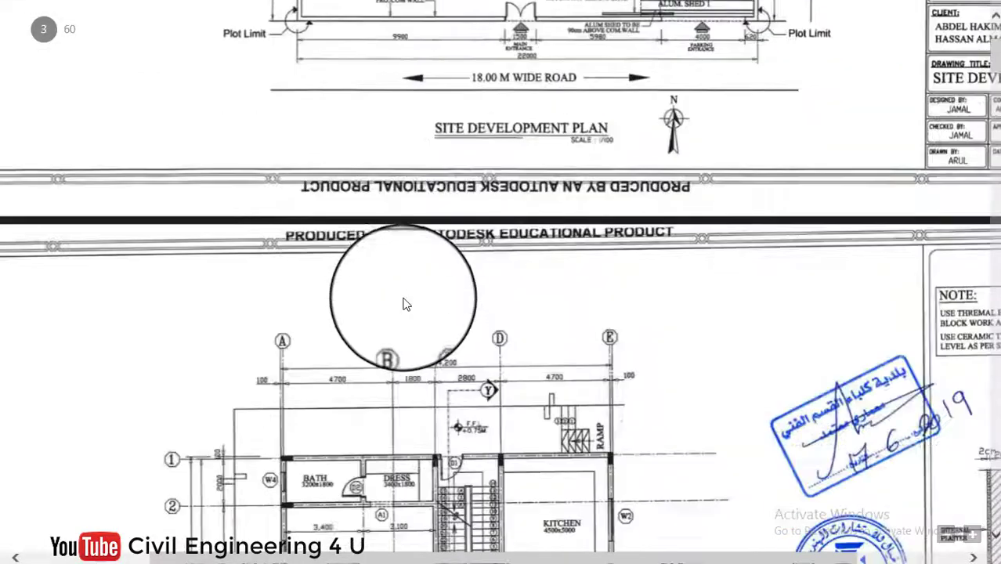
- Switch to the Excel estimation and costing sheet and review the project details, floor areas and Earth Work items
left_click(955, 10)
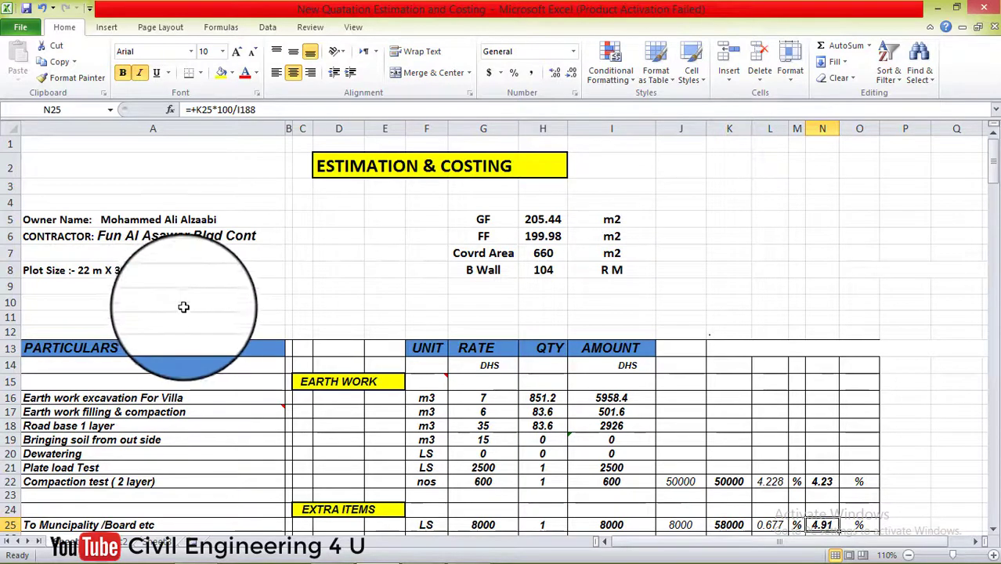
scroll(184, 309, "down", 1)
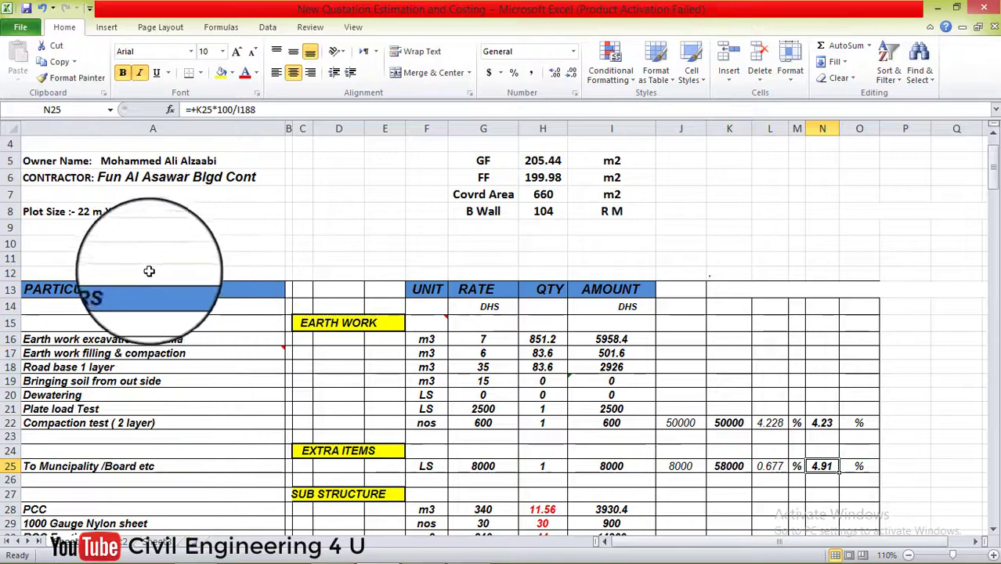
scroll(47, 243, "up", 1)
left_click(35, 220)
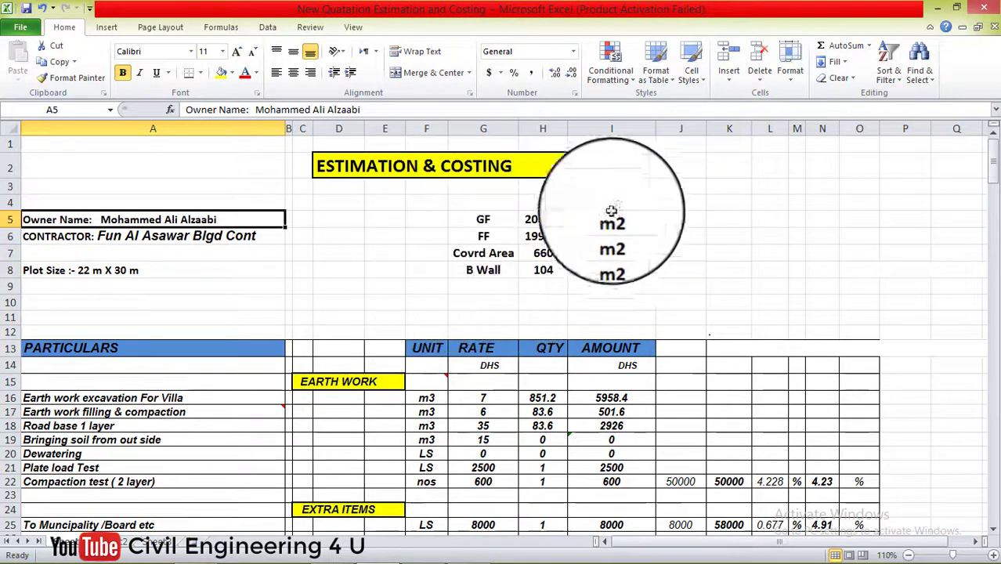
scroll(188, 289, "down", 1)
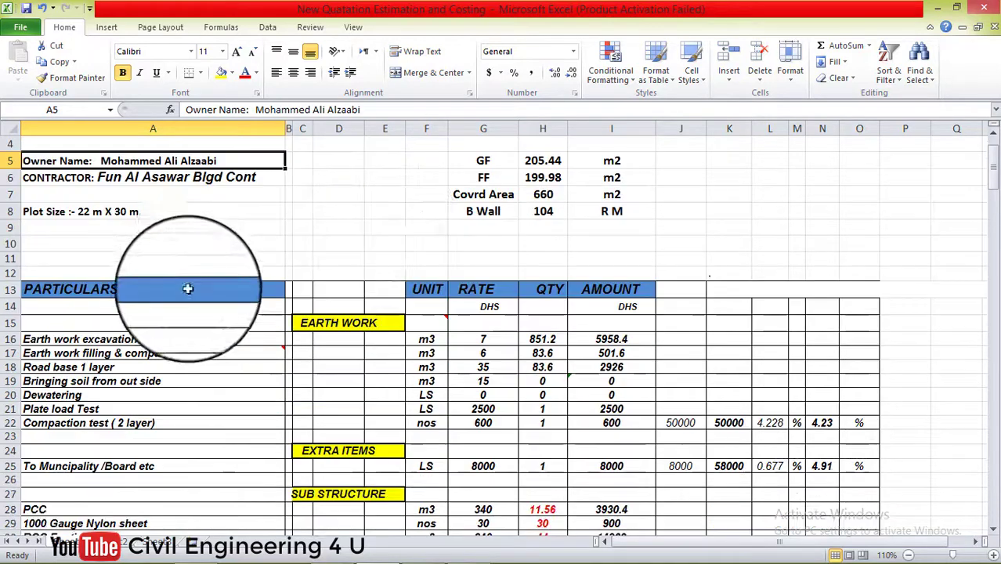
scroll(47, 270, "down", 1)
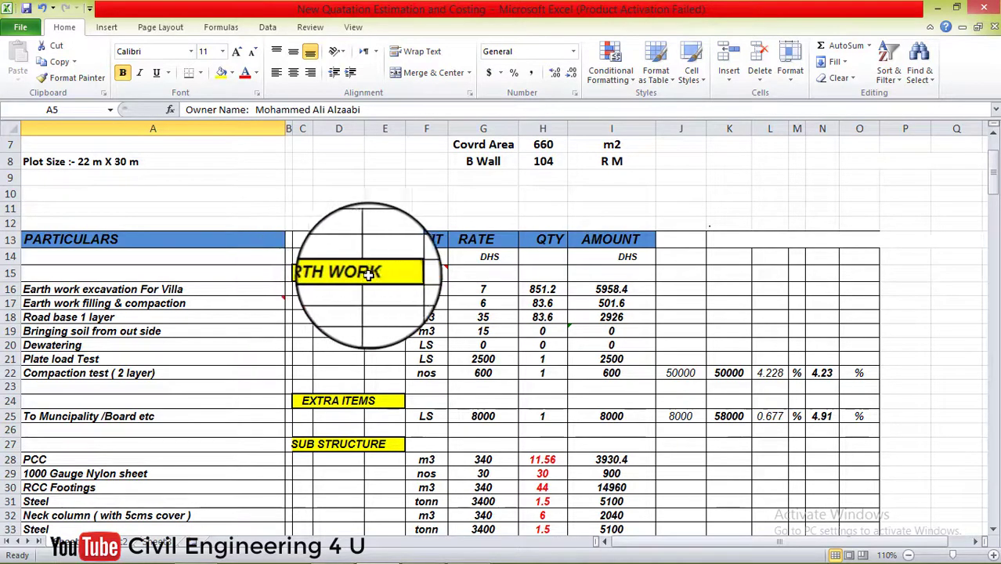
mouse_move(57, 310)
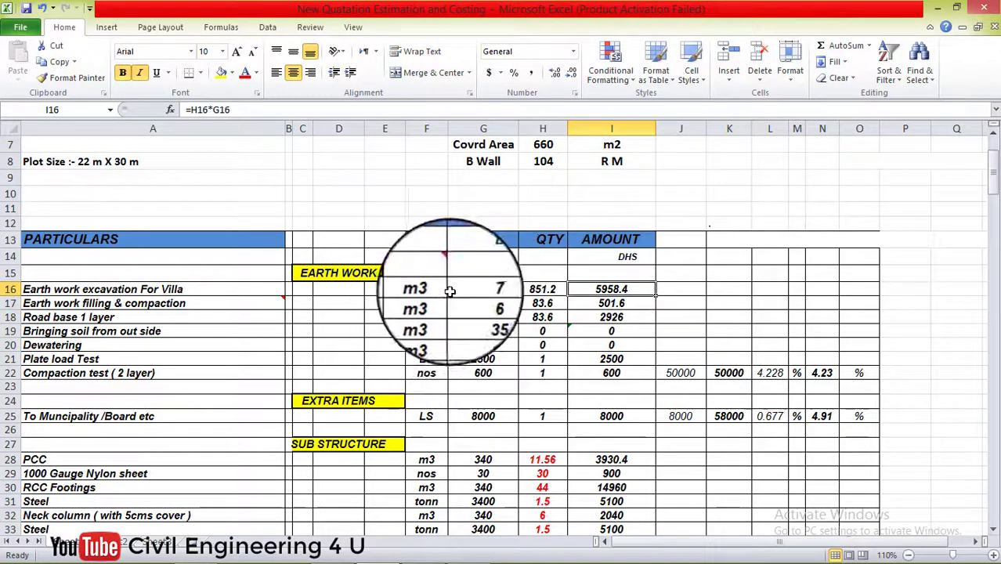
- Switch to SITE_NO_29.pdf in Reader and examine the proposed villa's dimensions on the site development plan
mouse_move(398, 561)
left_click(473, 556)
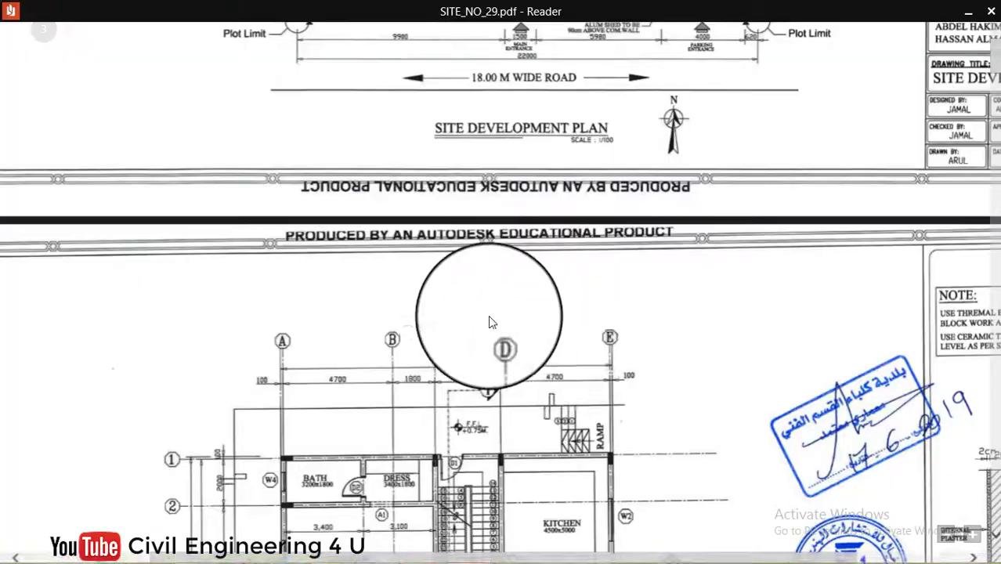
scroll(438, 297, "up", 3)
scroll(475, 335, "down", 5)
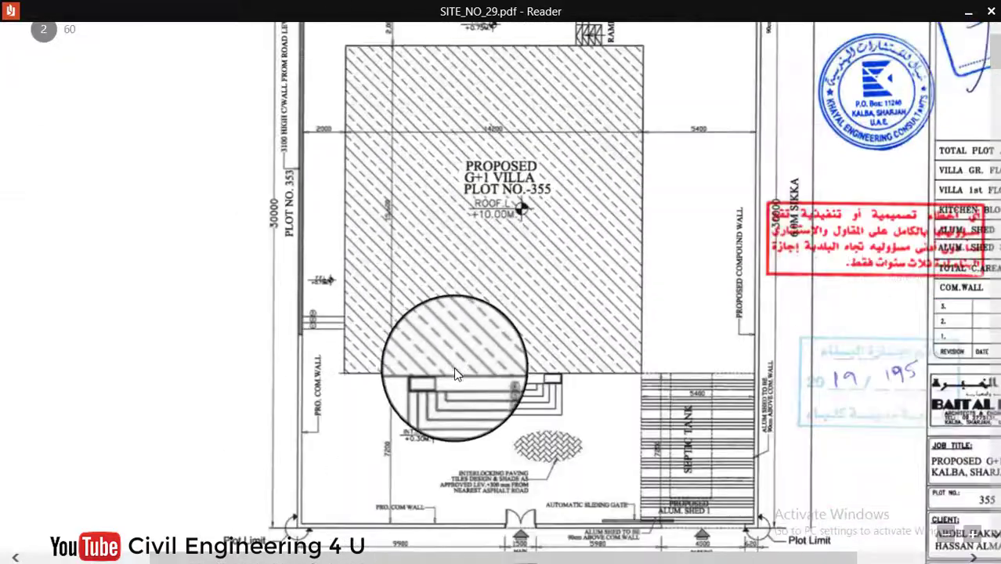
scroll(459, 439, "up", 3)
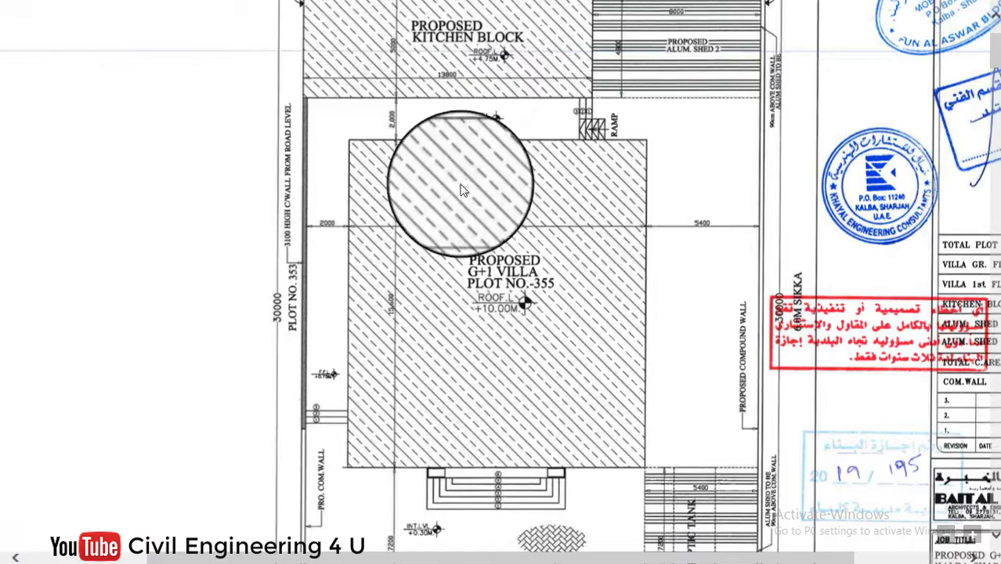
- Examine the overall length, width and grid dimensions on the ground floor plan
scroll(454, 169, "down", 10)
scroll(430, 289, "down", 2)
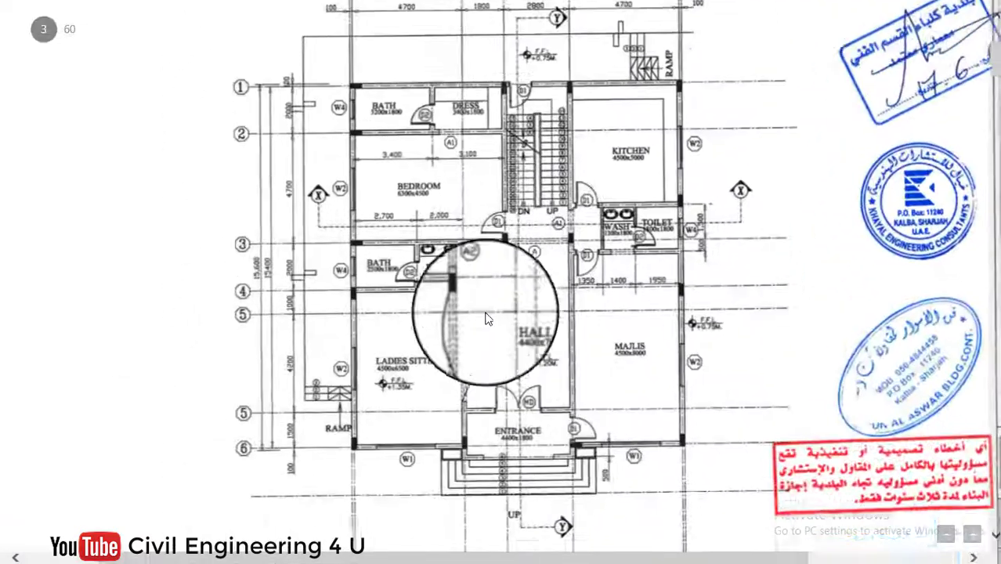
scroll(477, 329, "up", 3)
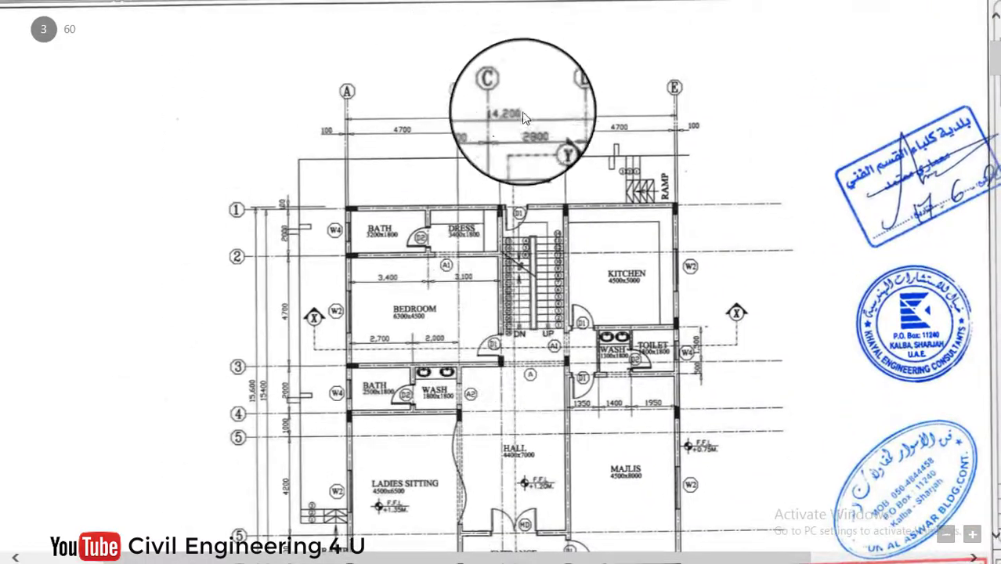
left_click(973, 532)
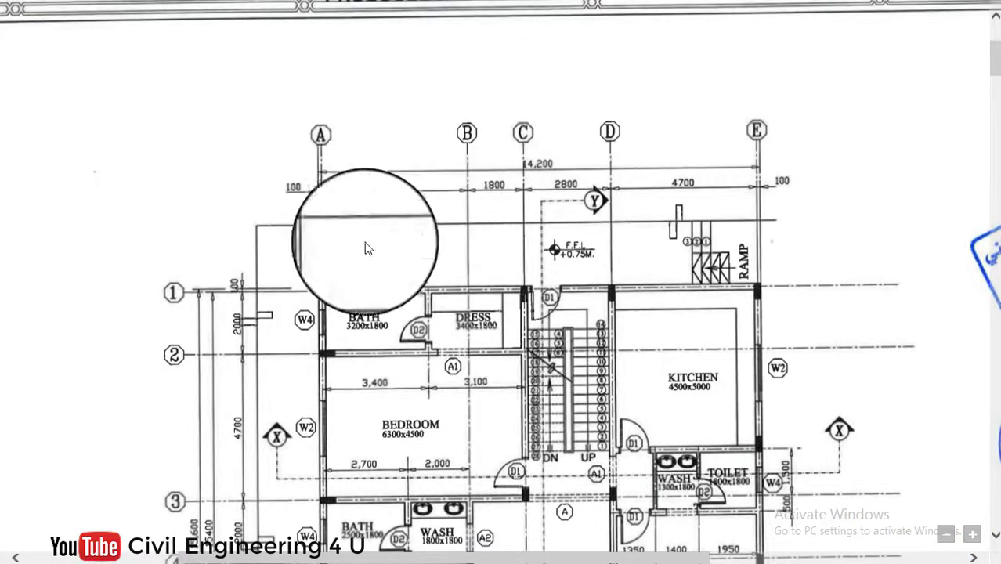
scroll(367, 247, "down", 5)
scroll(279, 138, "up", 5)
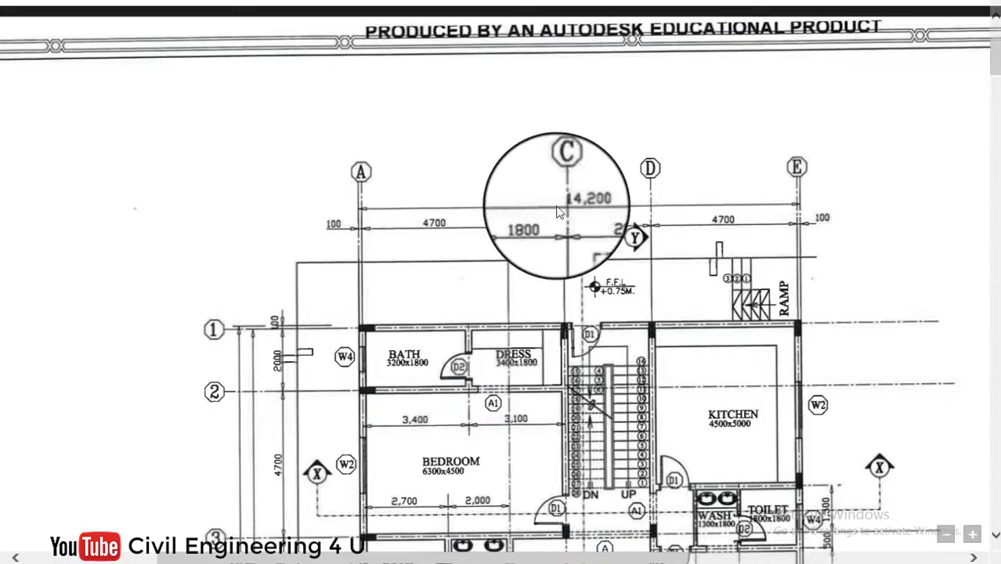
scroll(503, 157, "down", 4)
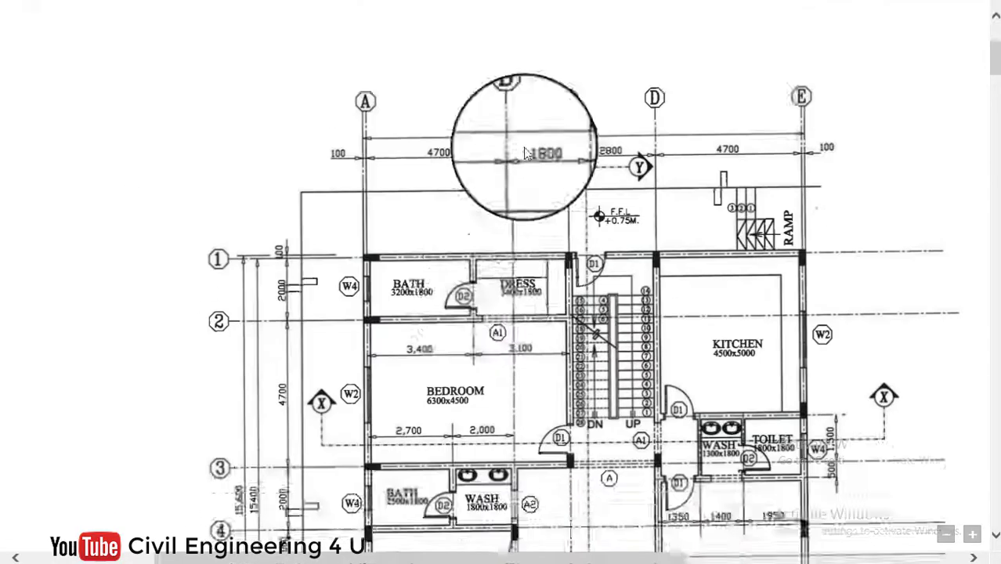
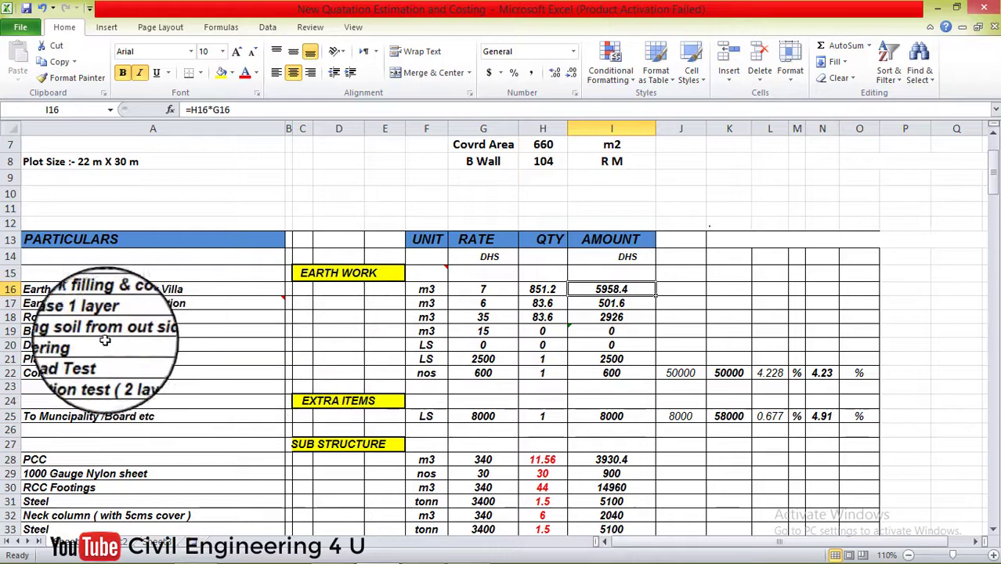
- Return to the Excel estimate and review the Earth Work entries for bringing soil from outside, dewatering and the plate load test
scroll(70, 318, "down", 1)
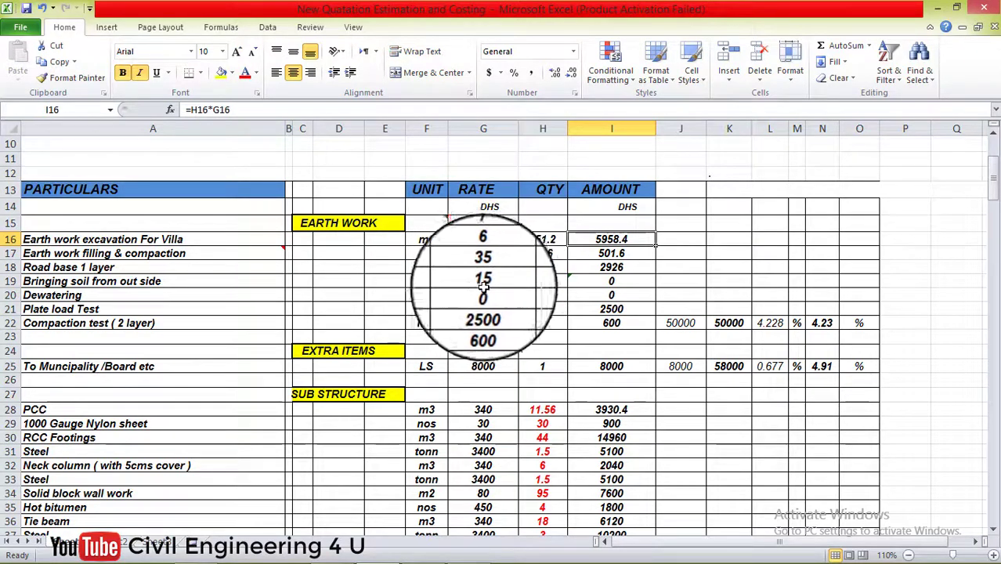
left_click(559, 284)
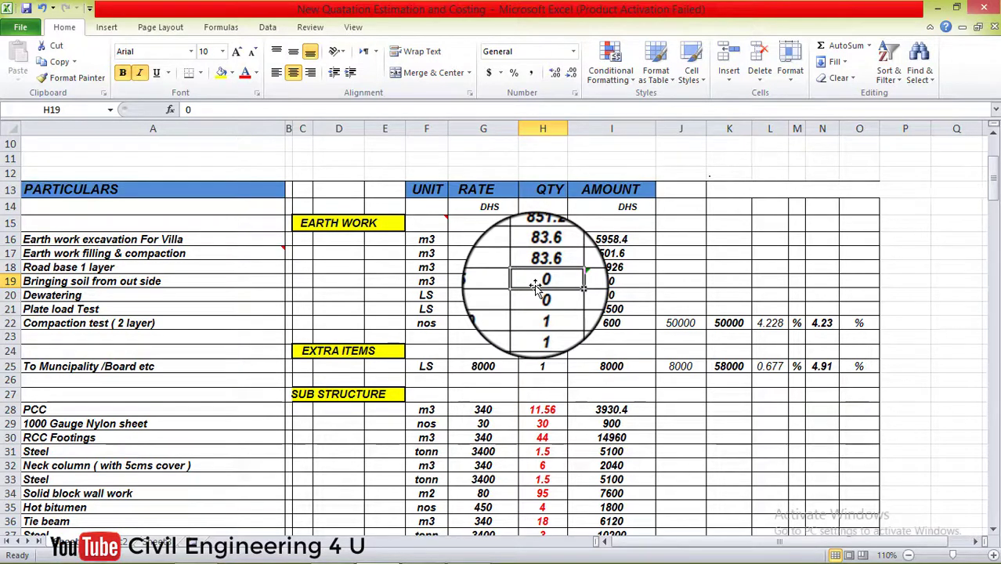
left_click(48, 295)
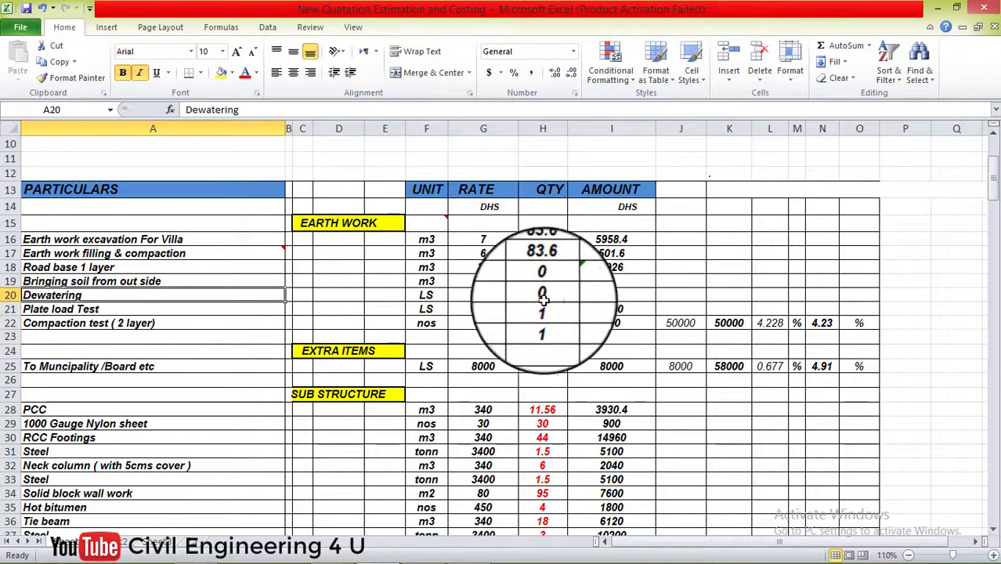
left_click(69, 308)
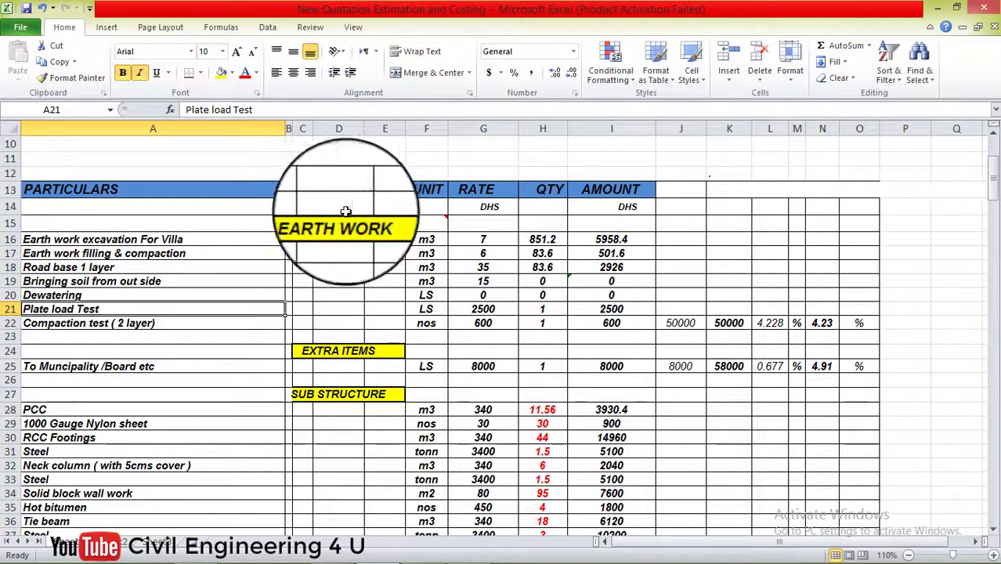
- Examine the Extra Items, Sub Structure and Super Structure sections of the estimate with their rates and quantities
scroll(368, 258, "down", 1)
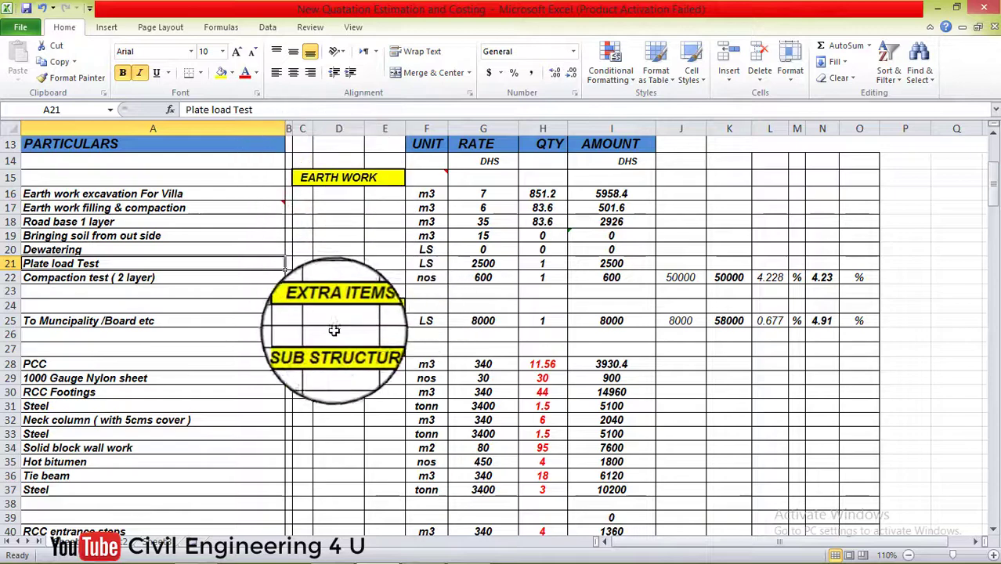
scroll(330, 325, "down", 1)
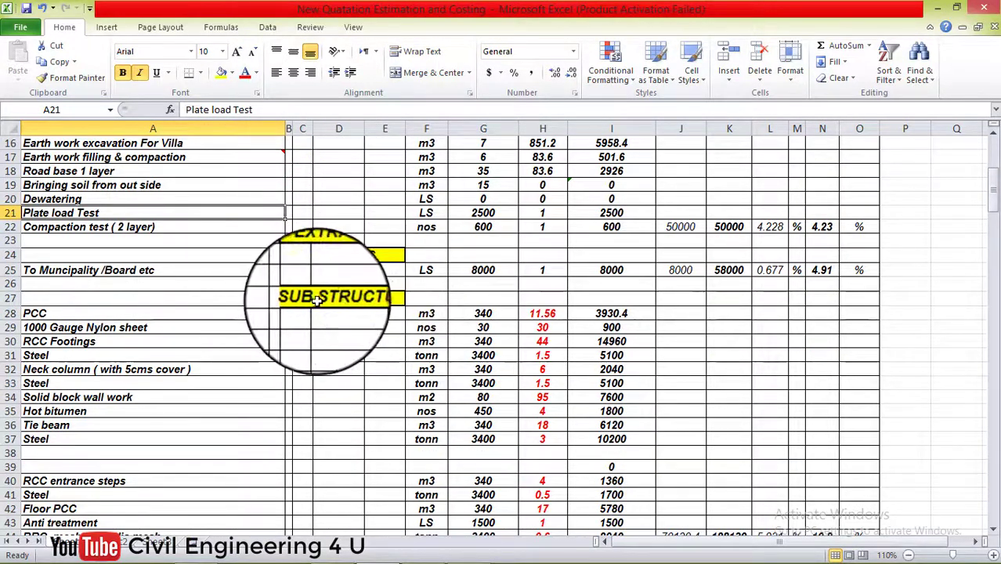
scroll(335, 290, "down", 1)
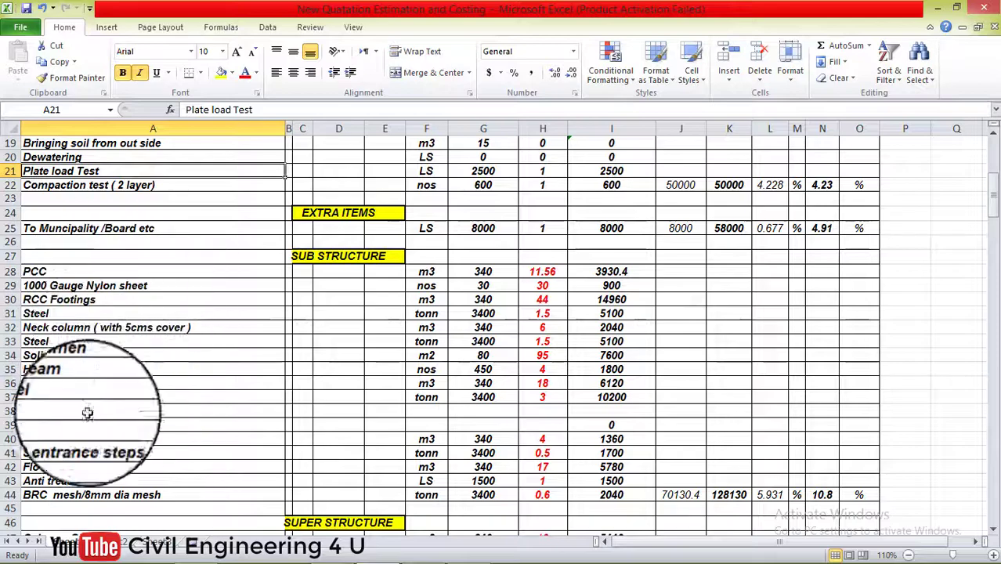
scroll(56, 293, "down", 2)
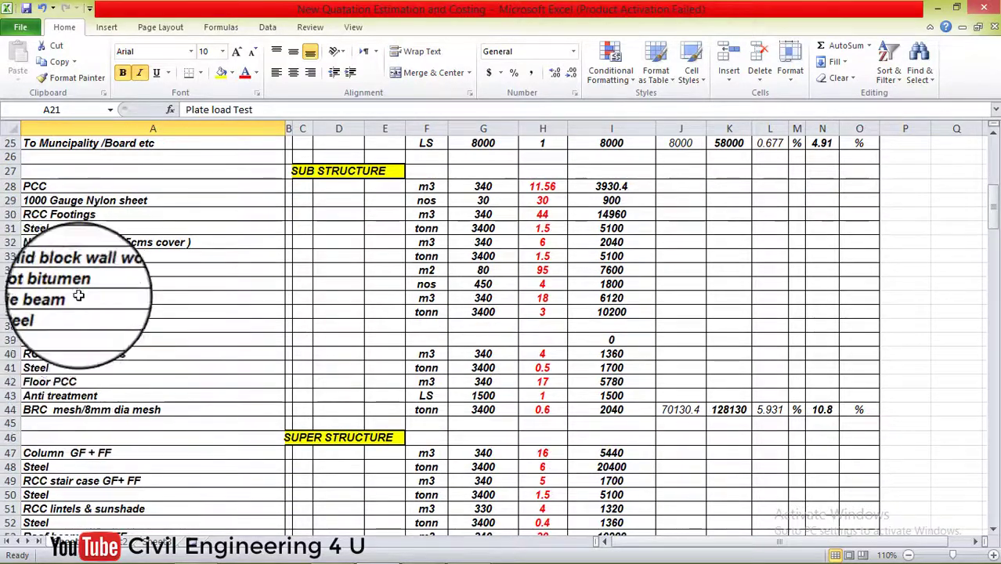
scroll(75, 333, "down", 2)
scroll(70, 312, "down", 1)
scroll(72, 311, "up", 4)
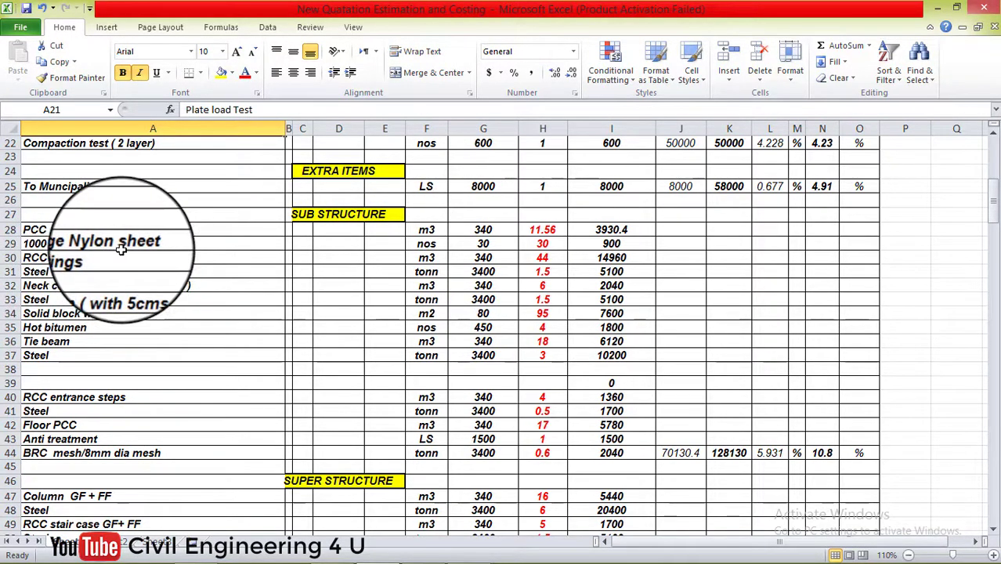
scroll(114, 244, "up", 1)
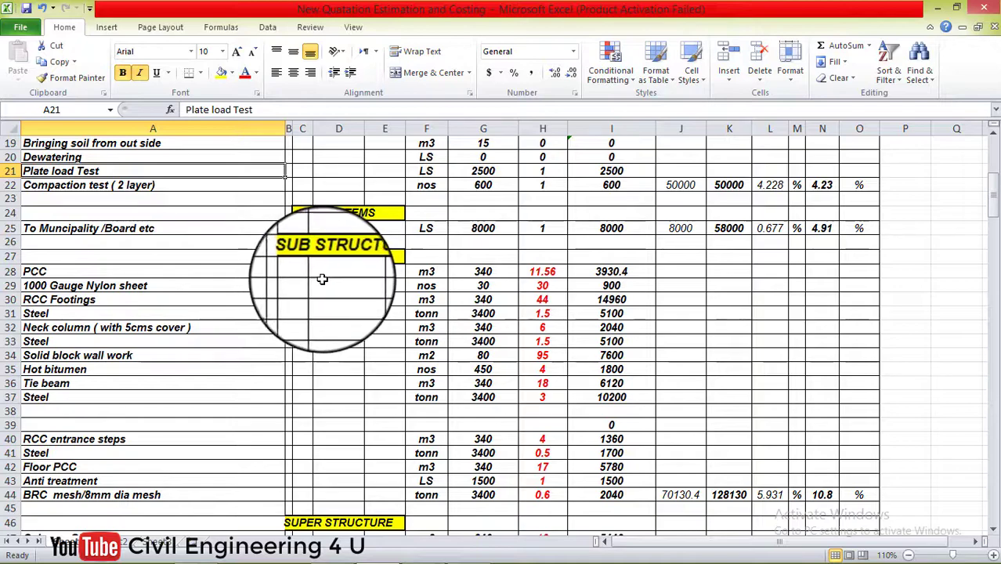
- Switch to SITE_NO_29.pdf in Reader and find the foundation layout plan among the drawings
left_click(481, 550)
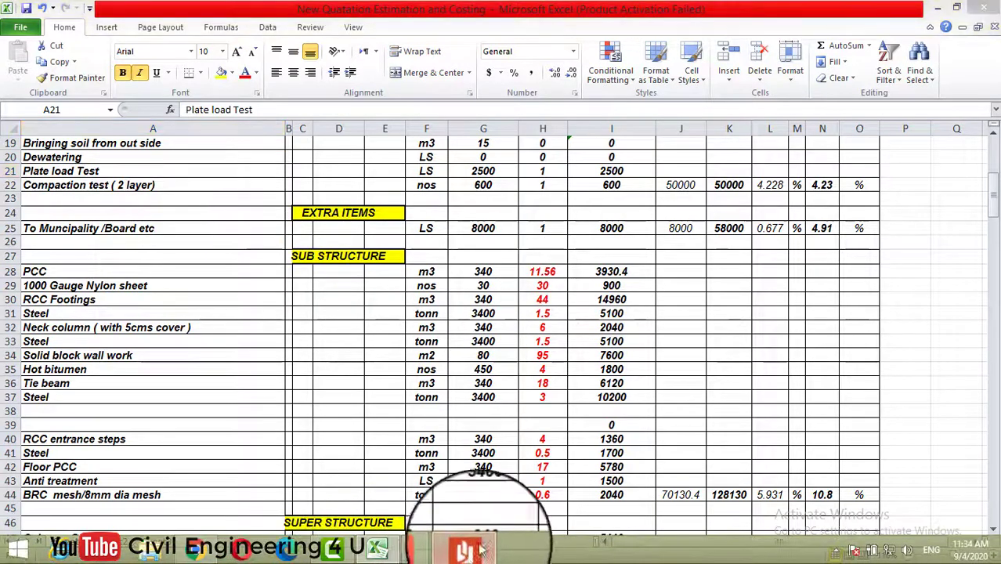
scroll(497, 287, "up", 10)
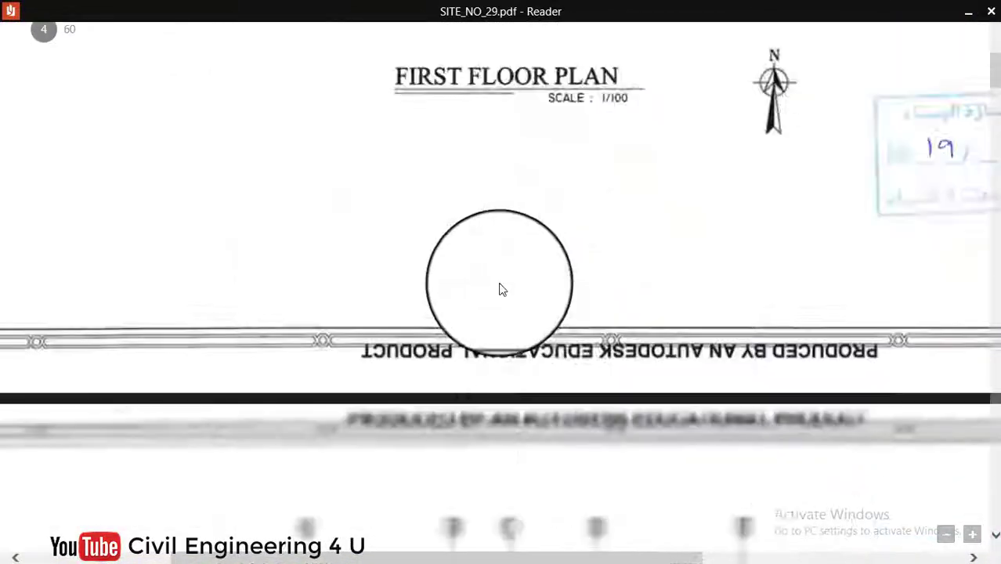
scroll(502, 290, "down", 20)
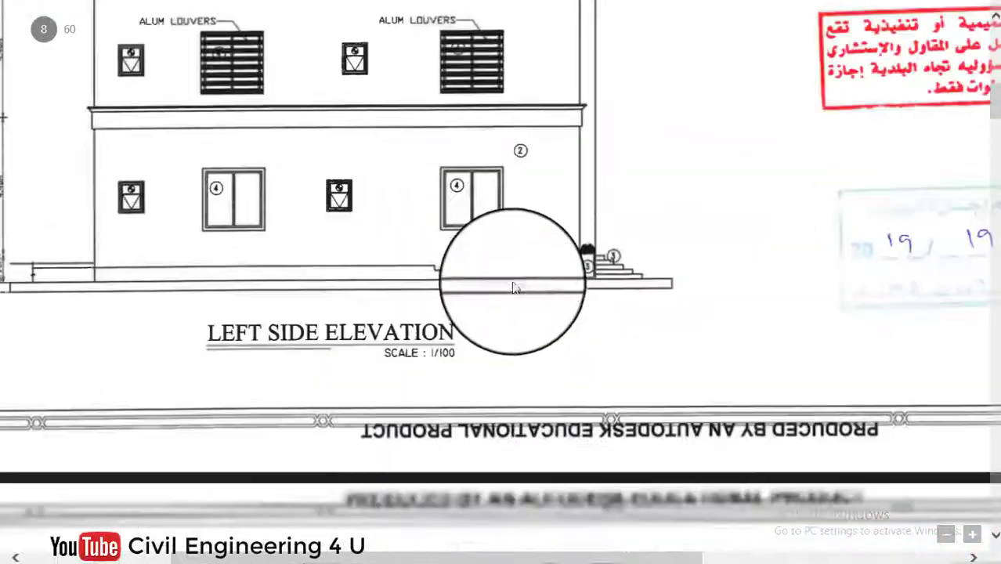
scroll(514, 287, "down", 20)
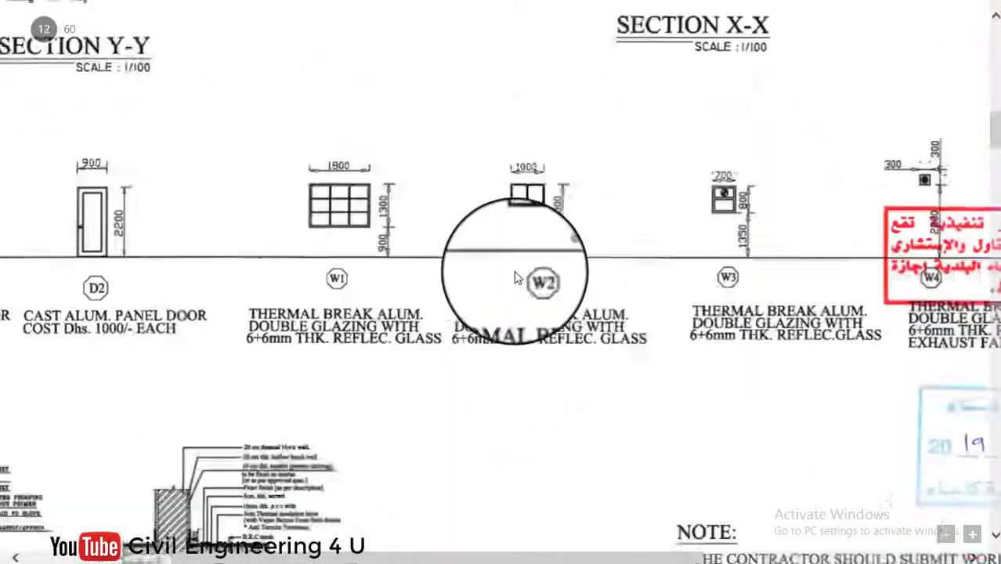
scroll(515, 274, "down", 15)
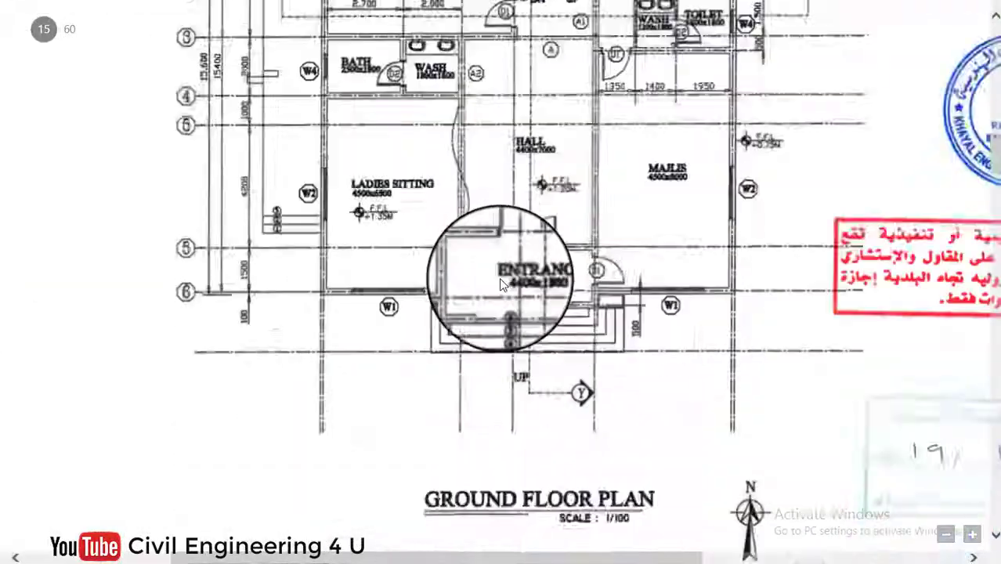
scroll(499, 278, "down", 15)
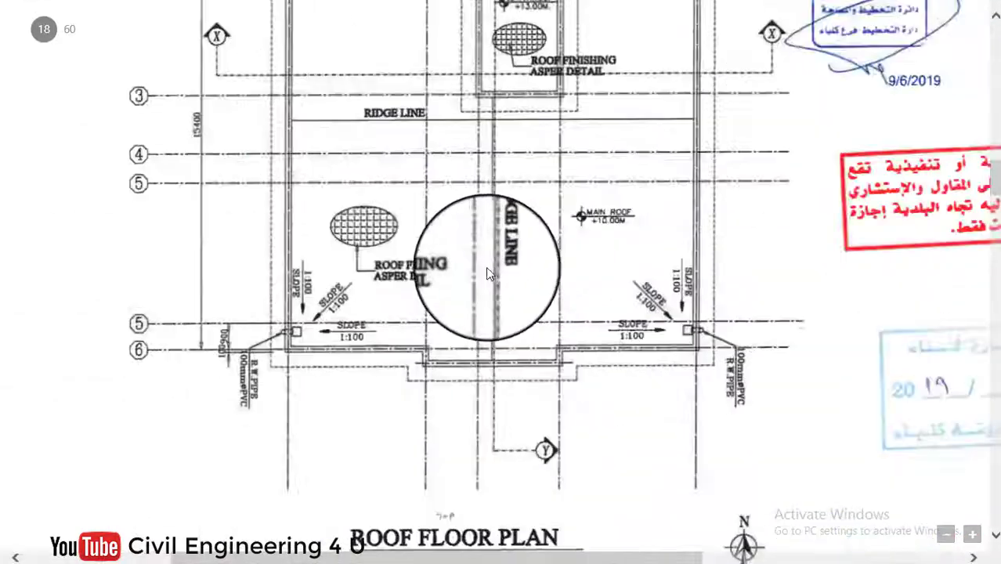
scroll(487, 273, "down", 15)
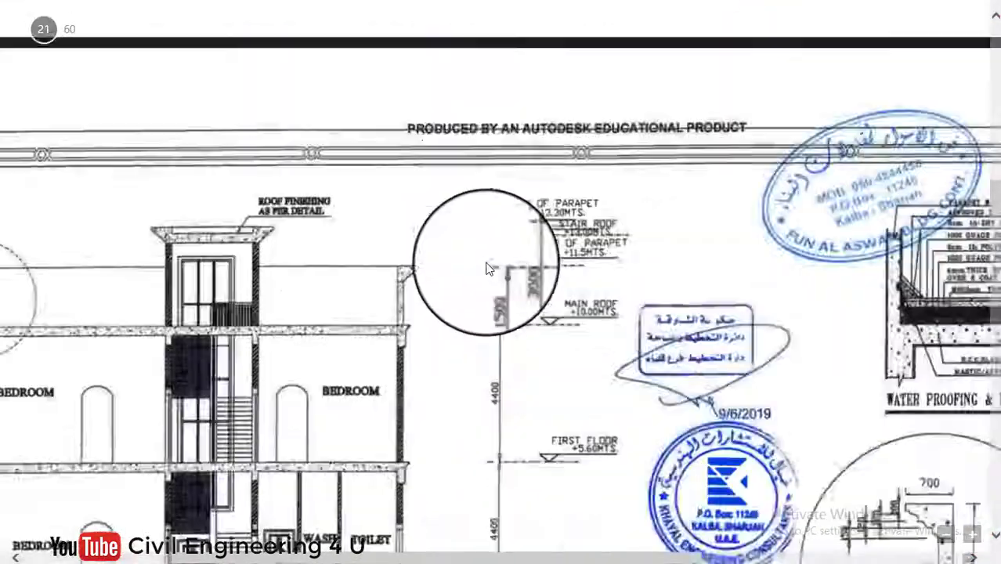
scroll(487, 268, "down", 15)
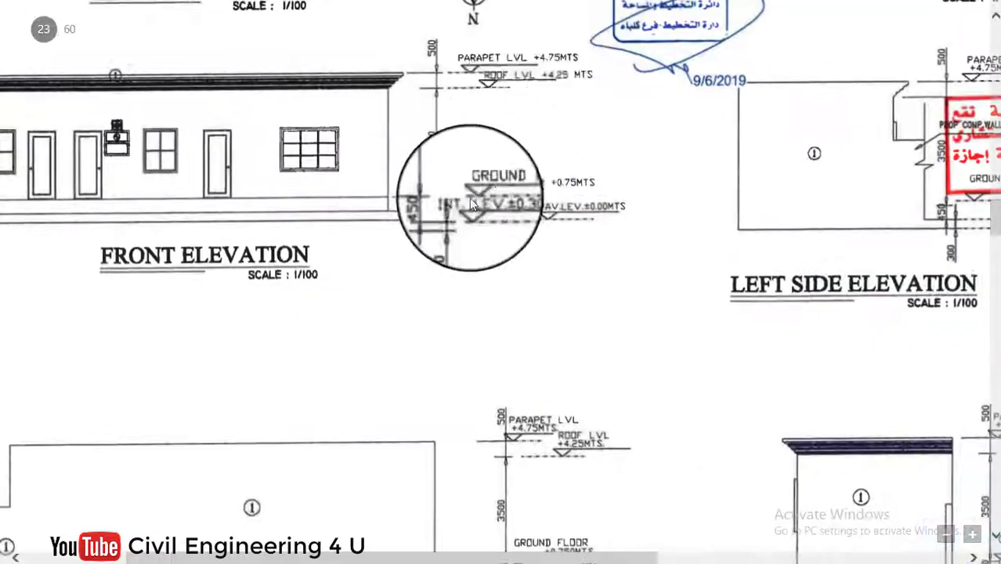
scroll(471, 203, "down", 15)
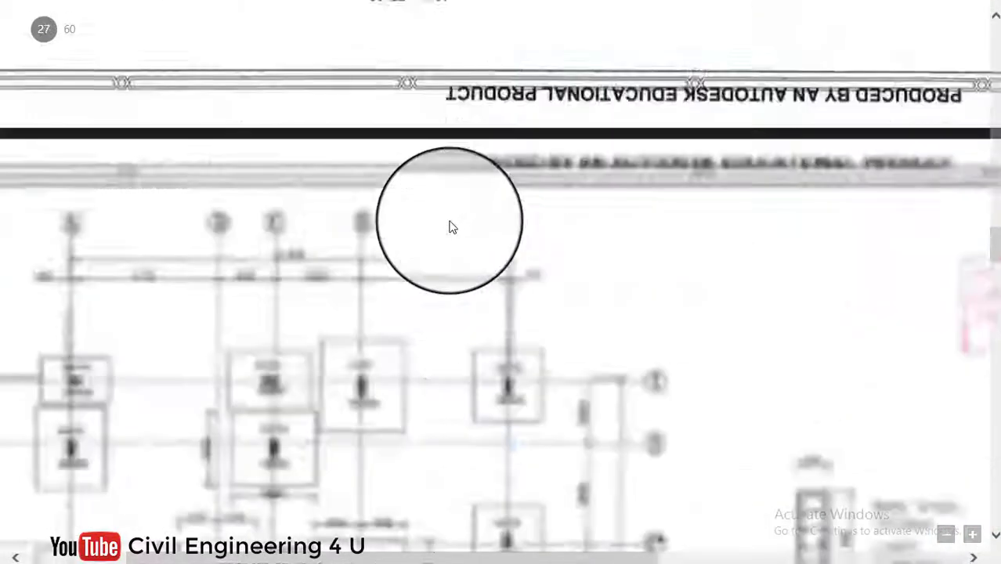
- Examine the footing layout, the C1 to C4 column details and the Schedule of Foundations sizes, depths and reinforcement
scroll(451, 227, "down", 5)
scroll(470, 425, "up", 3)
scroll(391, 156, "down", 3)
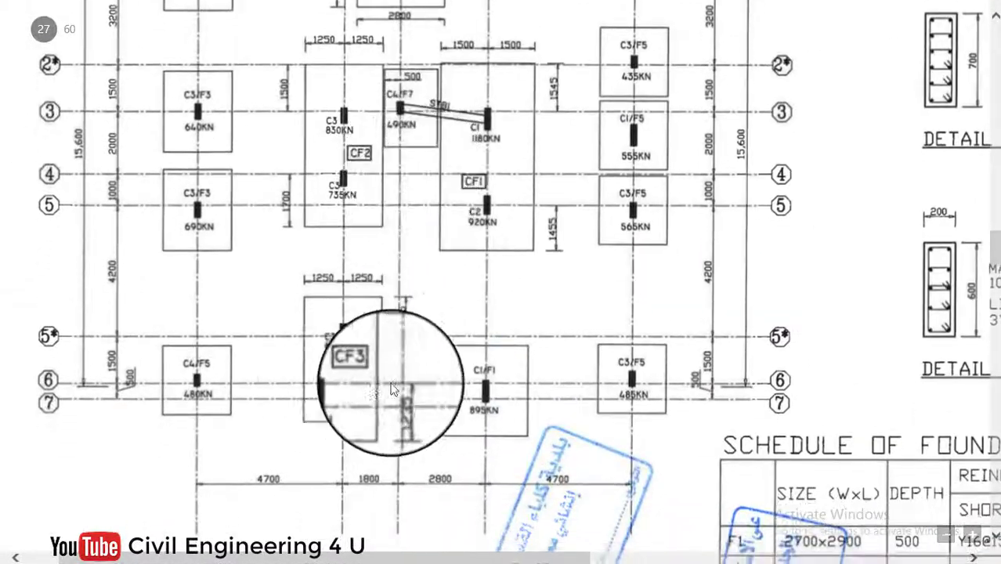
scroll(424, 259, "up", 5)
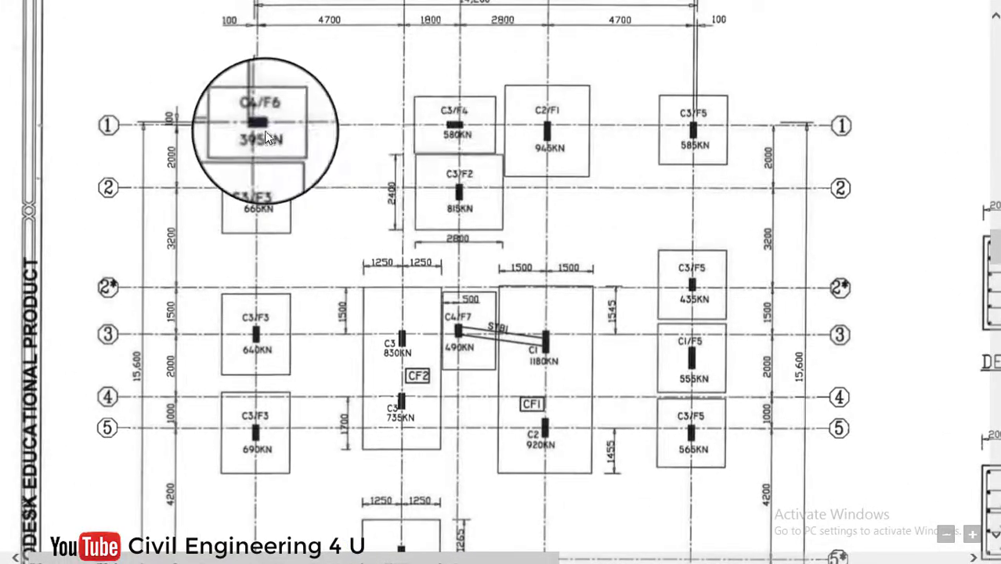
left_click_drag(458, 208, 185, 72)
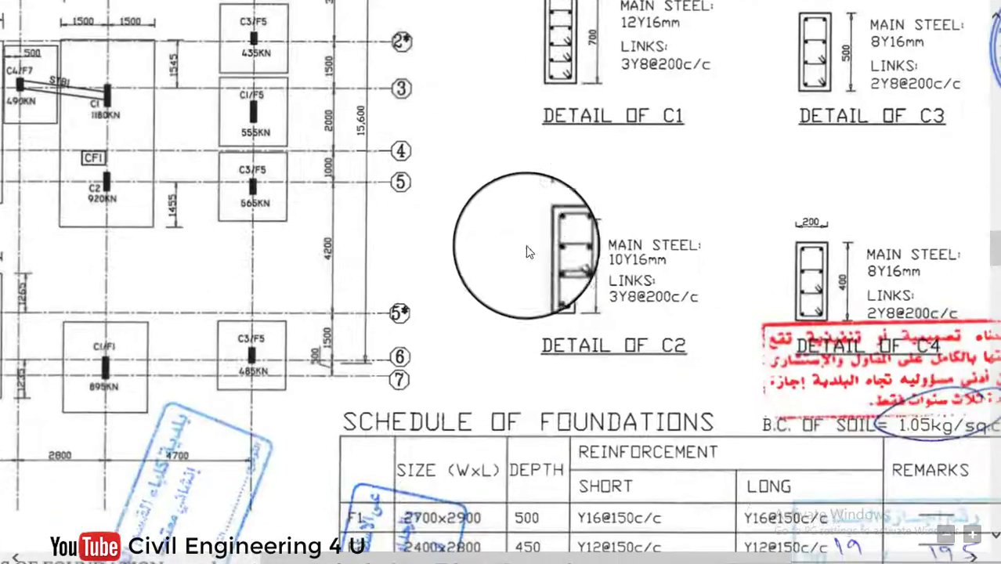
left_click_drag(530, 274, 477, 94)
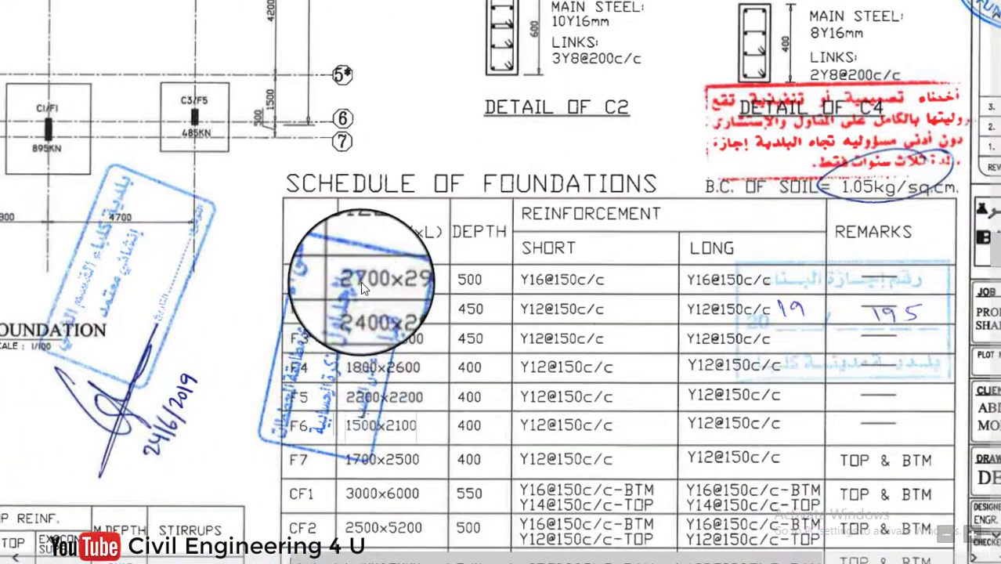
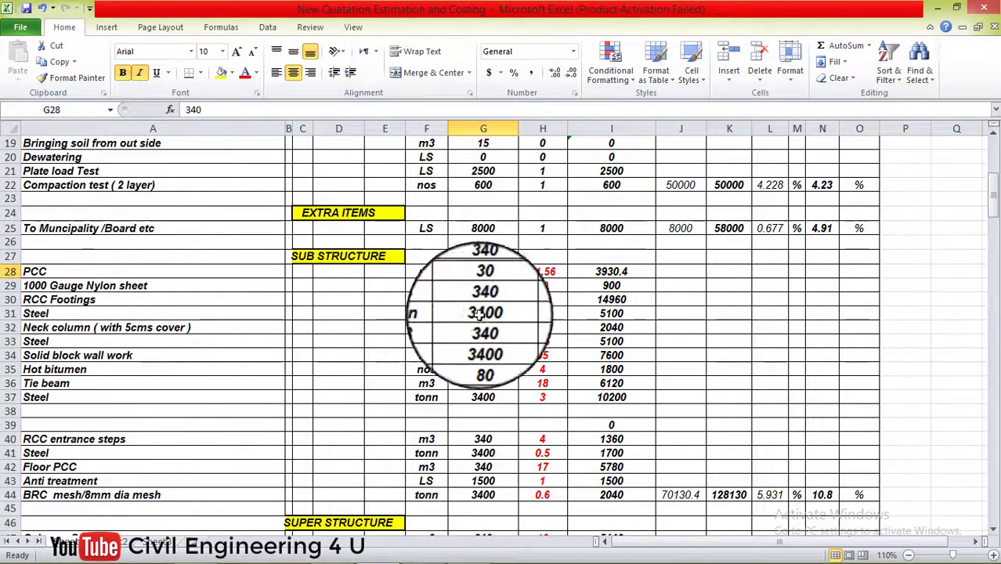
- In the Excel estimate, review the rate, quantity and amount formula of the steel entry under RCC Footings
left_click(477, 299)
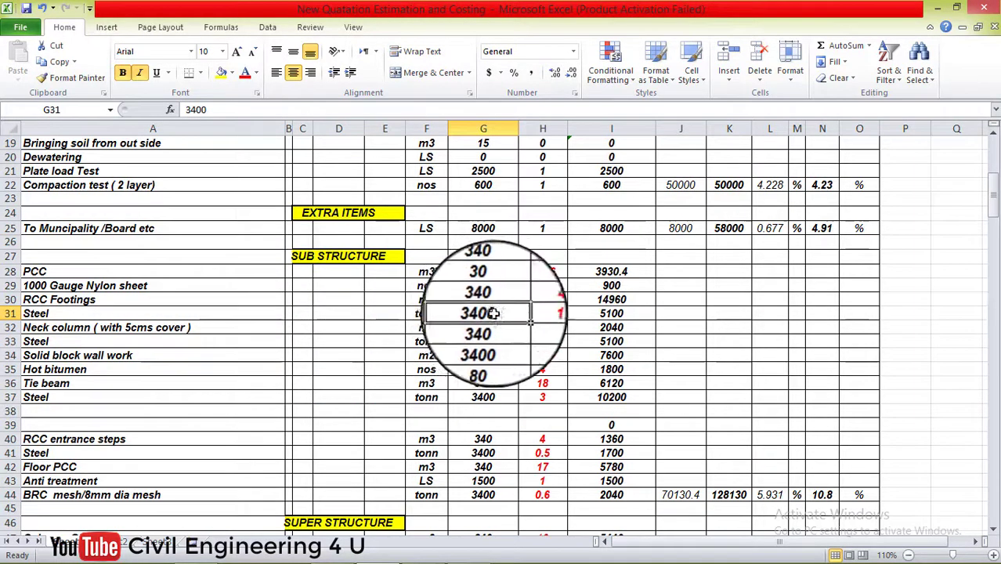
left_click(547, 314)
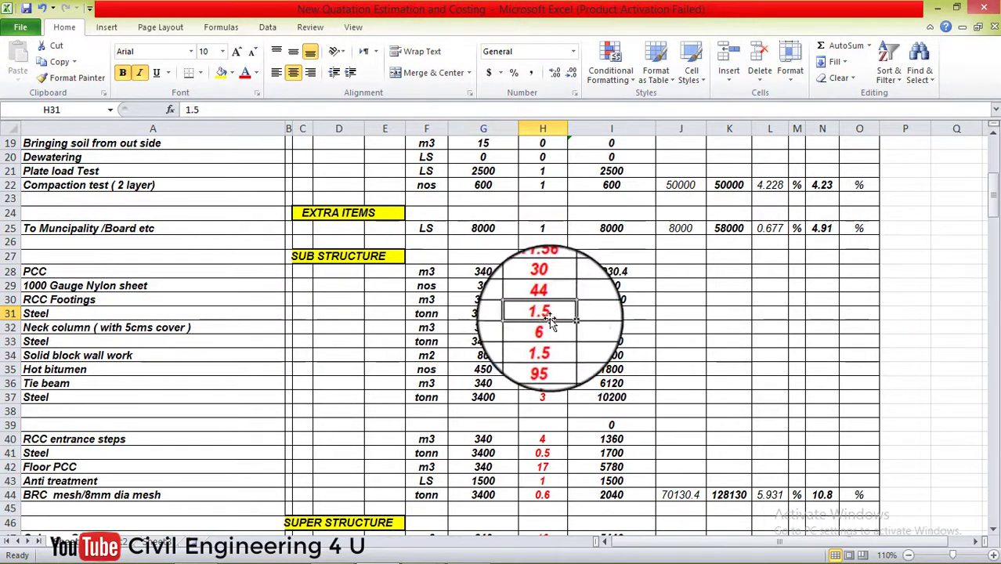
left_click(476, 315)
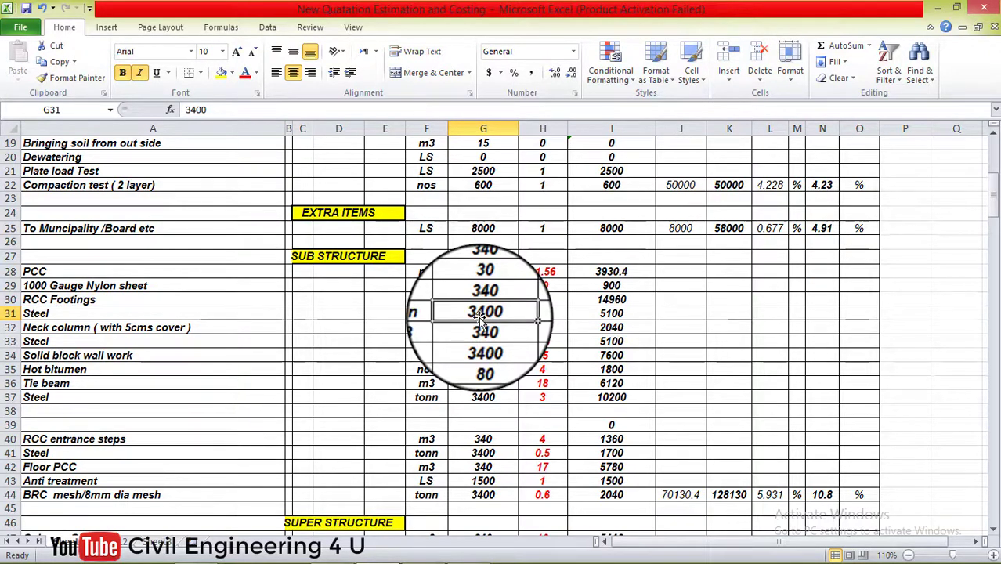
left_click(549, 315)
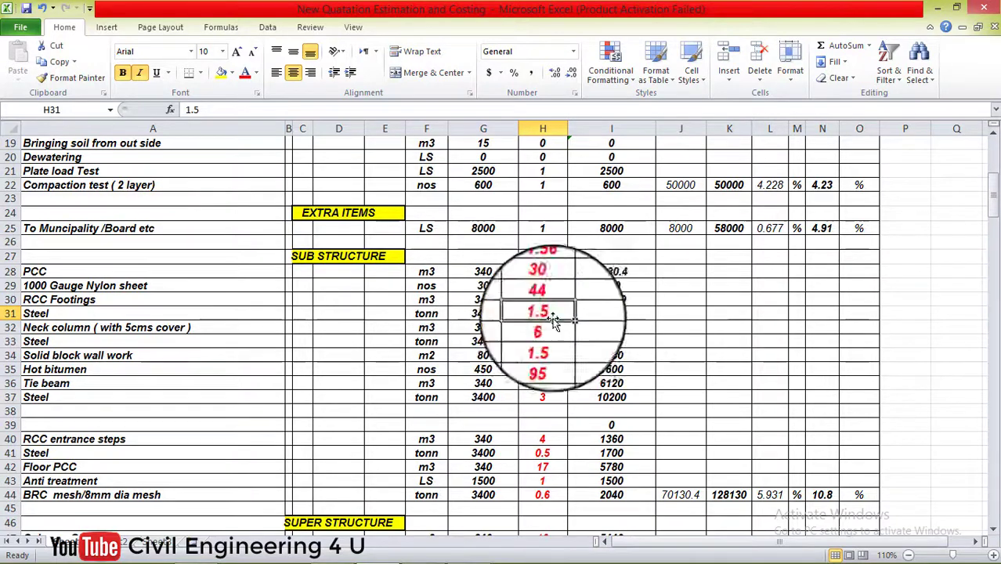
left_click(627, 314)
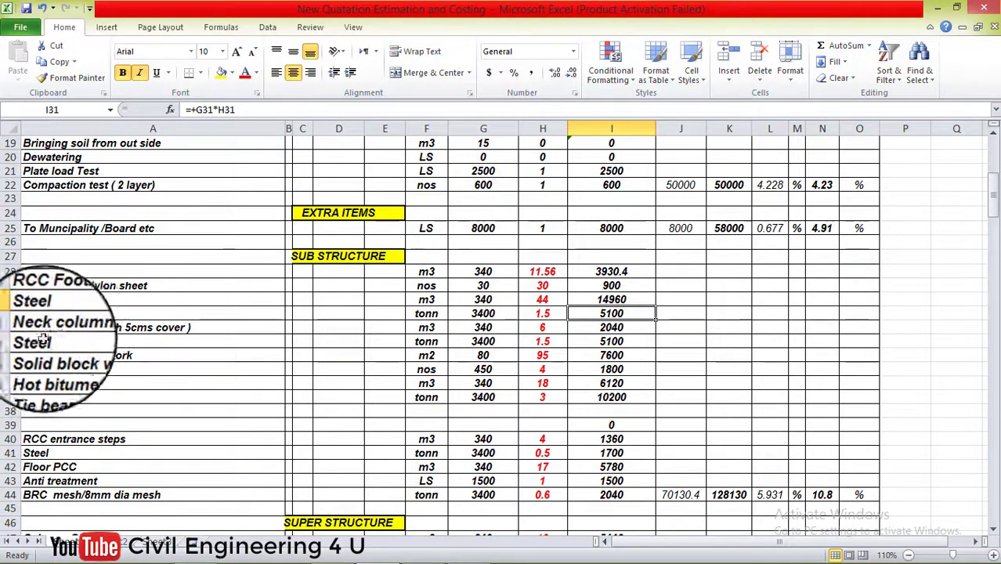
- Review the remaining Sub Structure entries from the hot bitumen rate through tie beam and its steel to RCC entrance steps
scroll(47, 329, "down", 1)
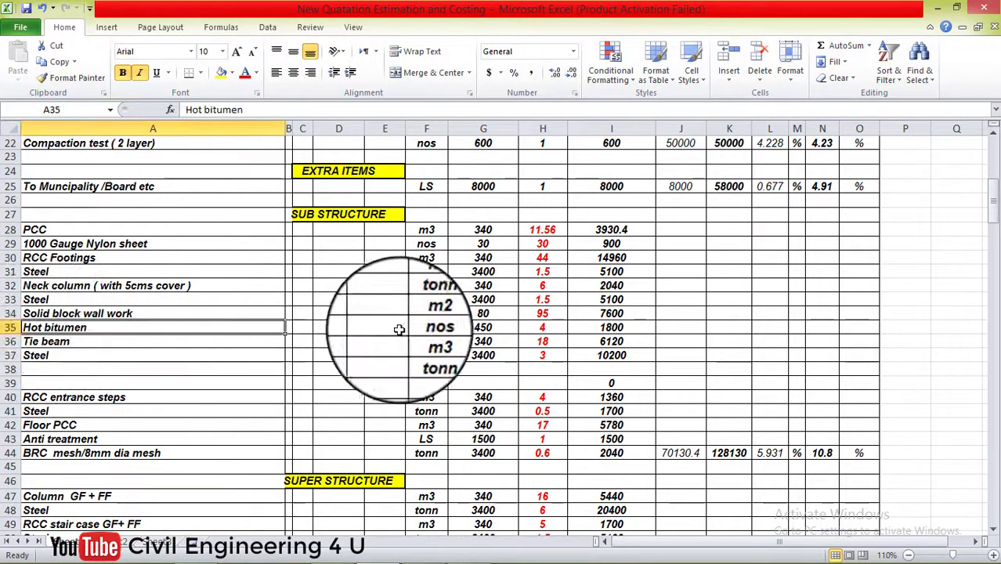
left_click(484, 329)
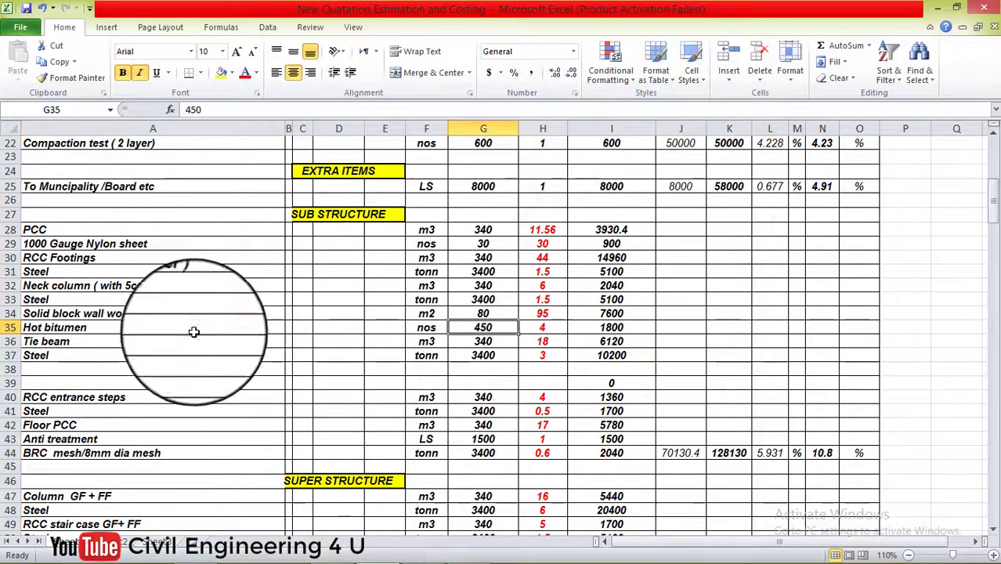
scroll(86, 304, "down", 2)
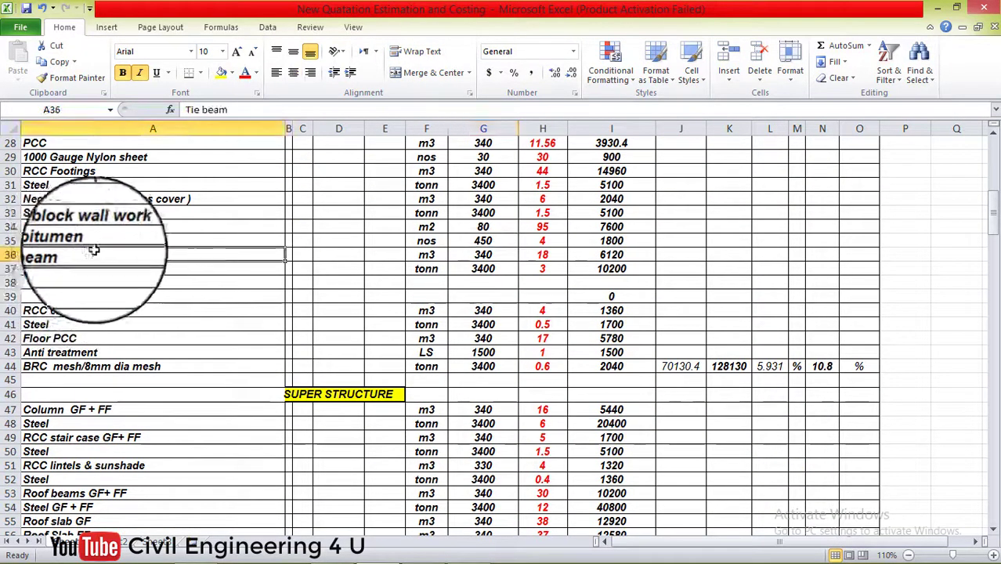
scroll(77, 278, "down", 1)
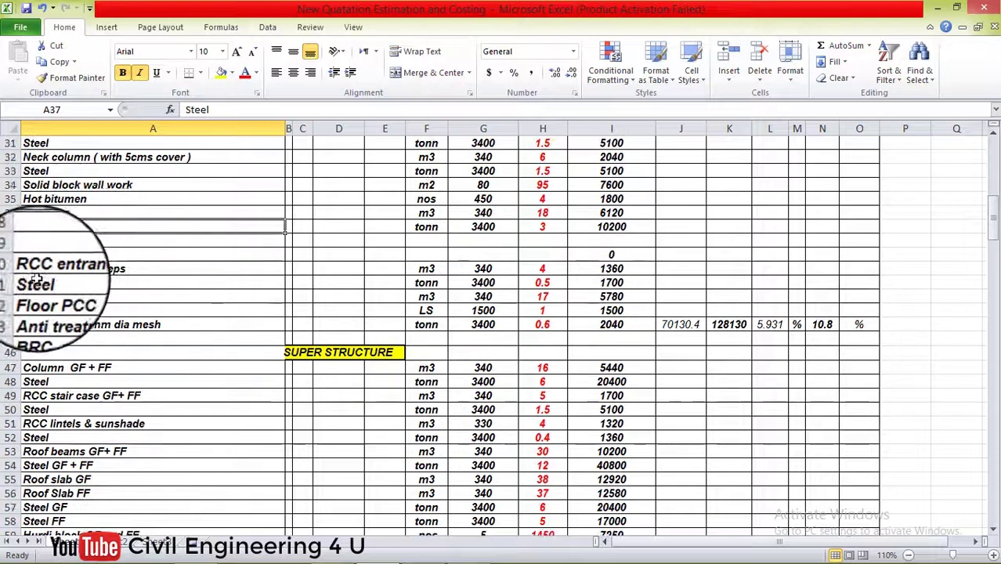
scroll(49, 269, "down", 1)
scroll(43, 244, "up", 2)
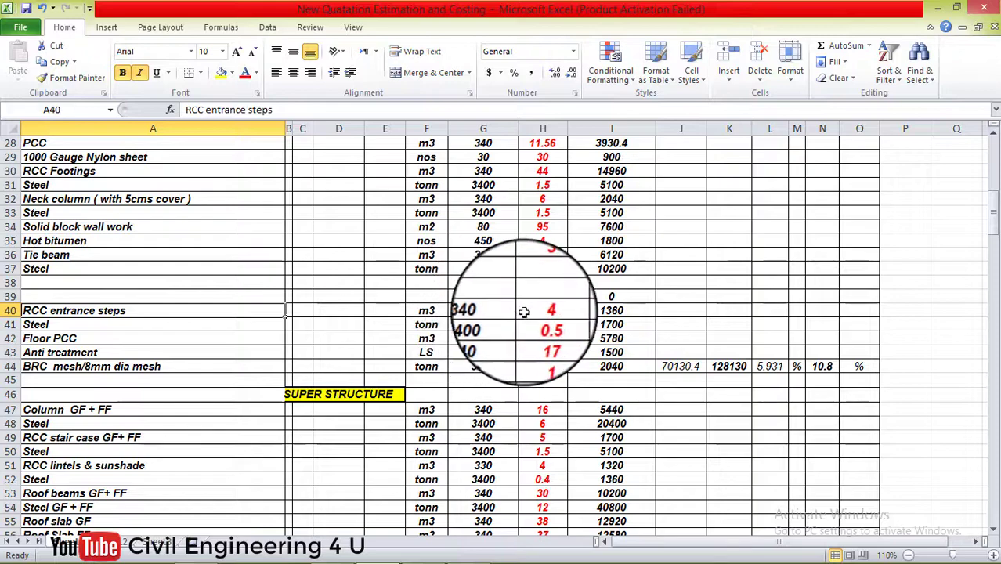
- Switch to SITE_NO_29.pdf in Reader and go back through the drawings to find the ground floor plan
left_click(435, 543)
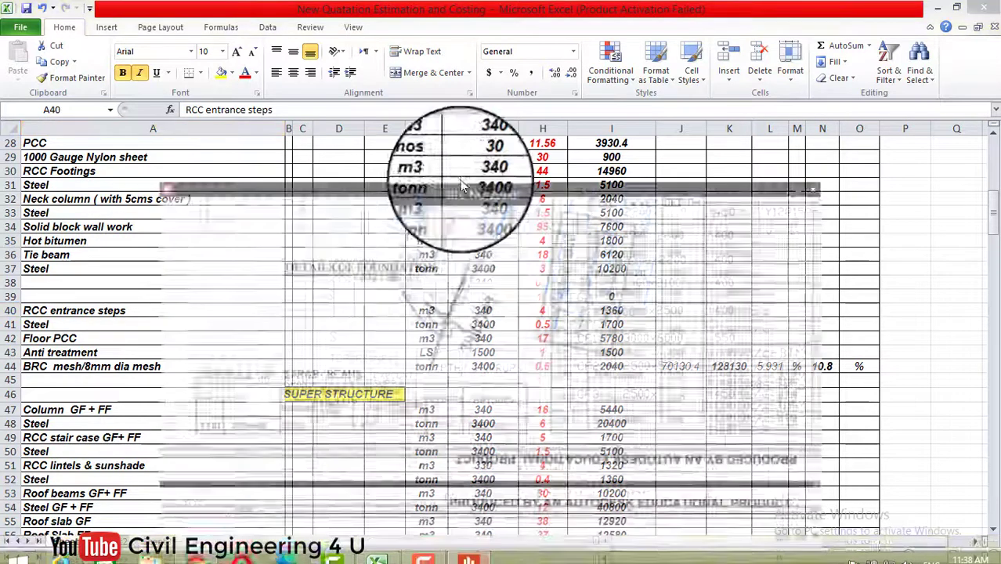
scroll(459, 167, "down", 15)
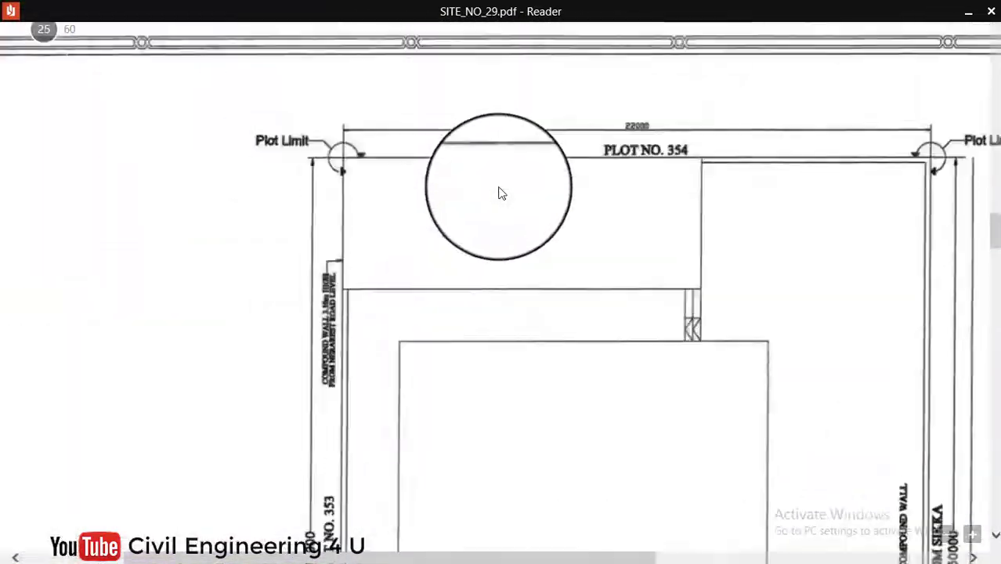
scroll(682, 224, "up", 12)
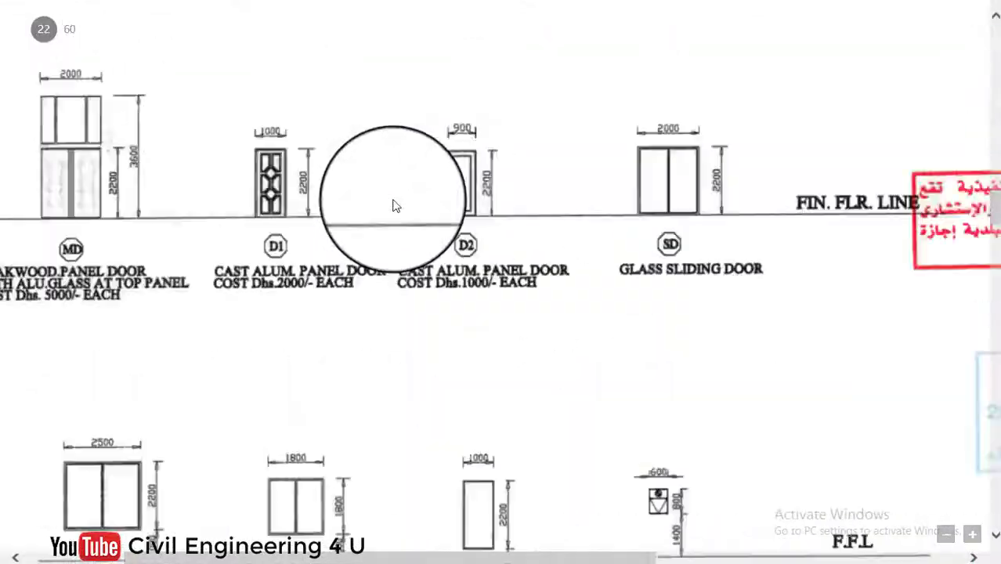
scroll(398, 267, "up", 10)
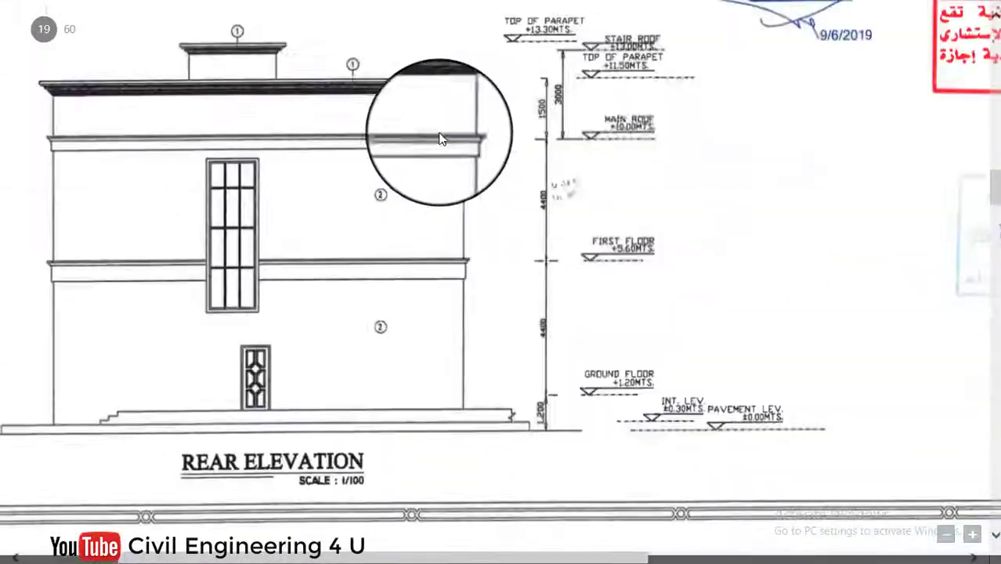
scroll(493, 155, "up", 20)
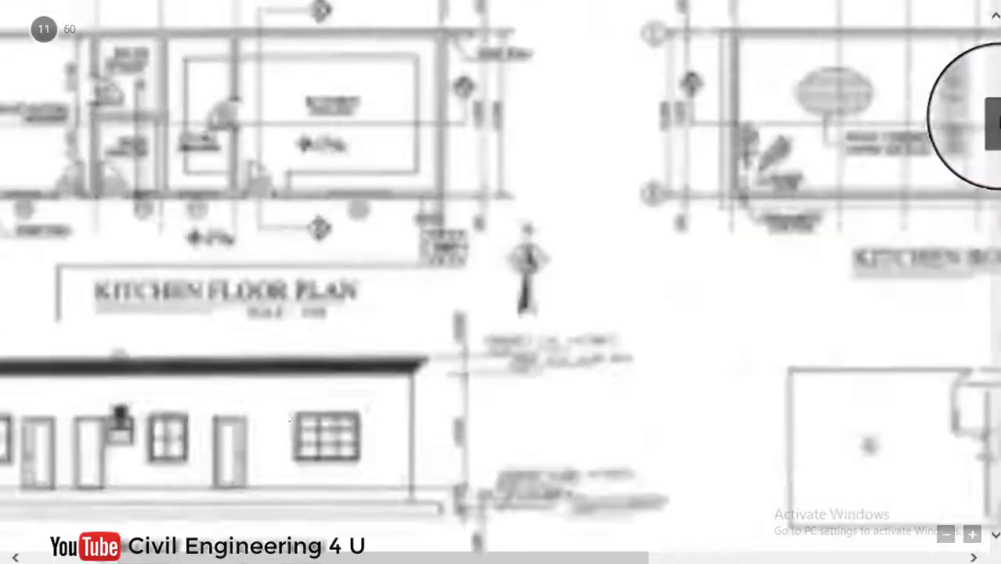
scroll(493, 156, "up", 20)
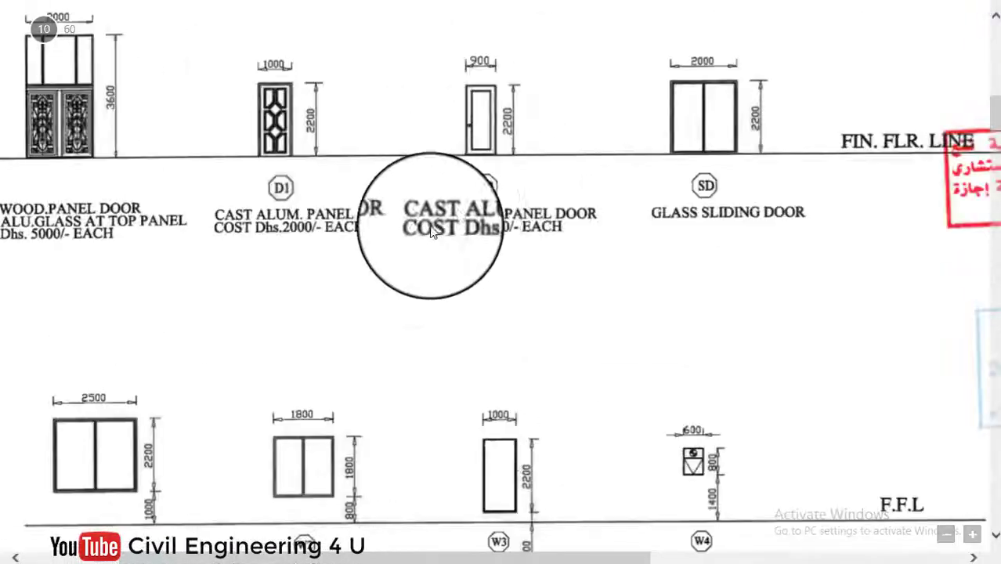
scroll(513, 208, "up", 20)
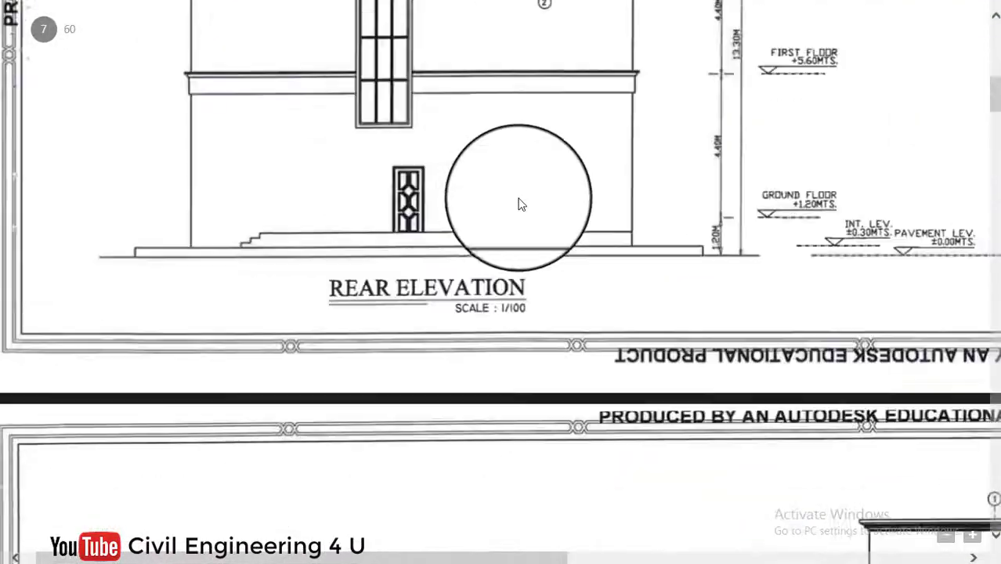
scroll(586, 211, "up", 6)
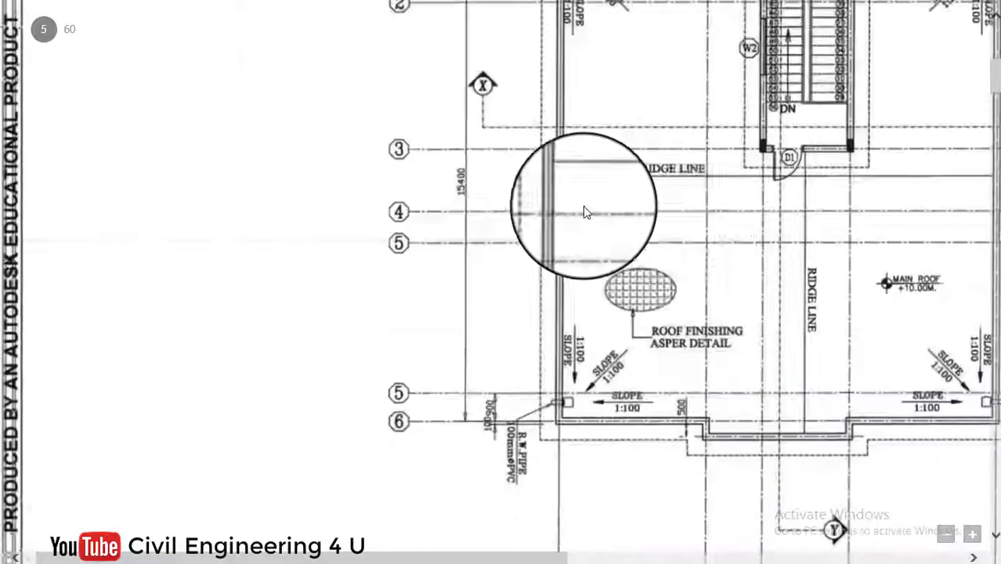
left_click_drag(715, 249, 351, 51)
scroll(441, 247, "up", 6)
scroll(441, 251, "up", 15)
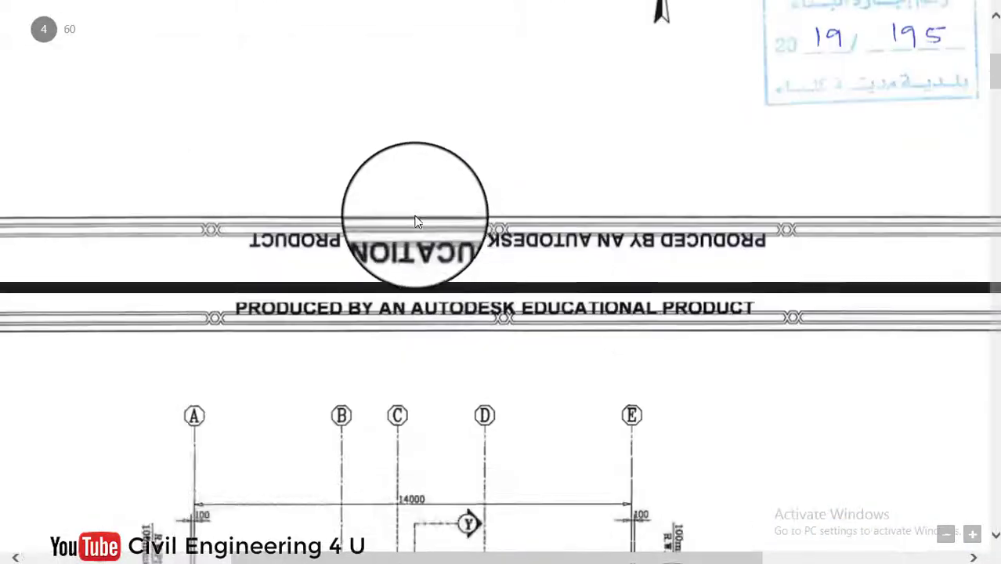
- Examine the entrance steps on the ground floor plan and return to the Excel estimate
scroll(422, 186, "up", 5)
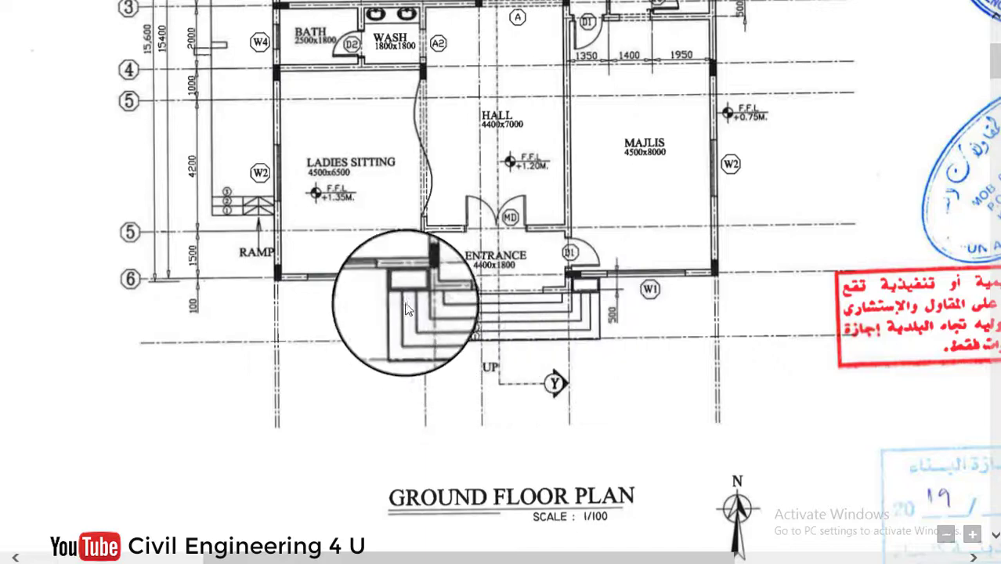
key("Escape")
left_click(994, 6)
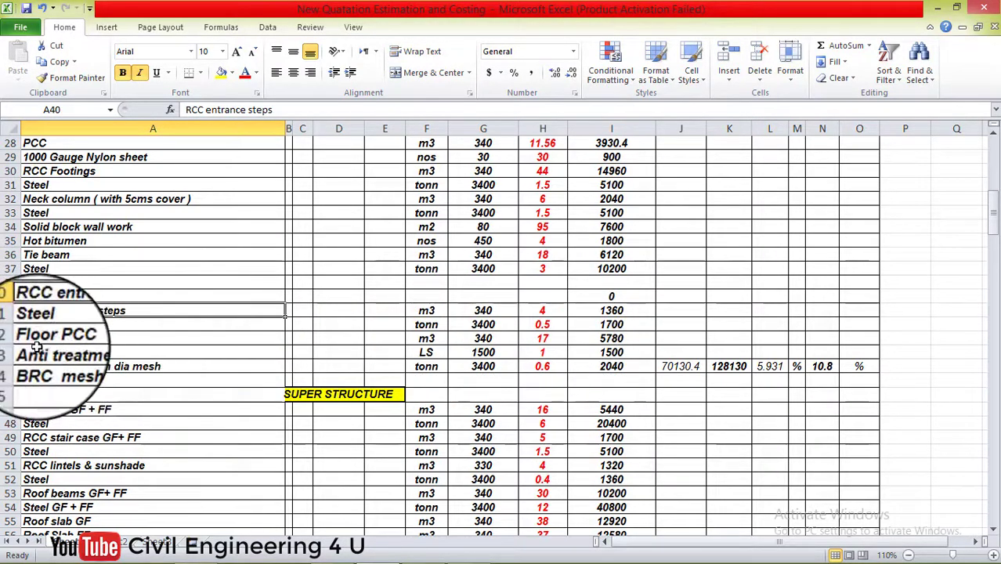
- Switch to SITE_NO_29.pdf in Reader, examine the ground floor plan from the entrance steps up through the rooms, and return to the Excel estimate
left_click(474, 548)
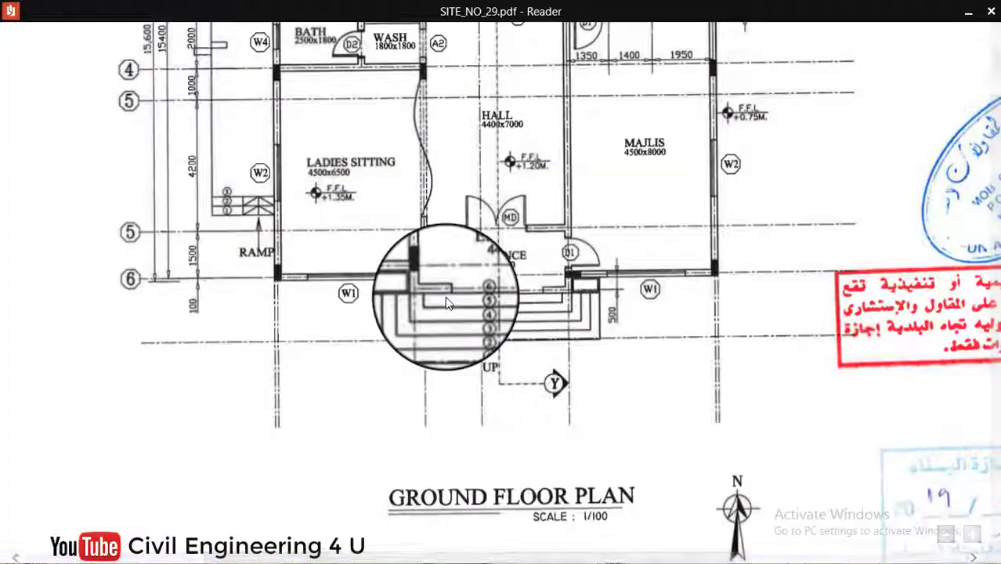
scroll(413, 223, "up", 3)
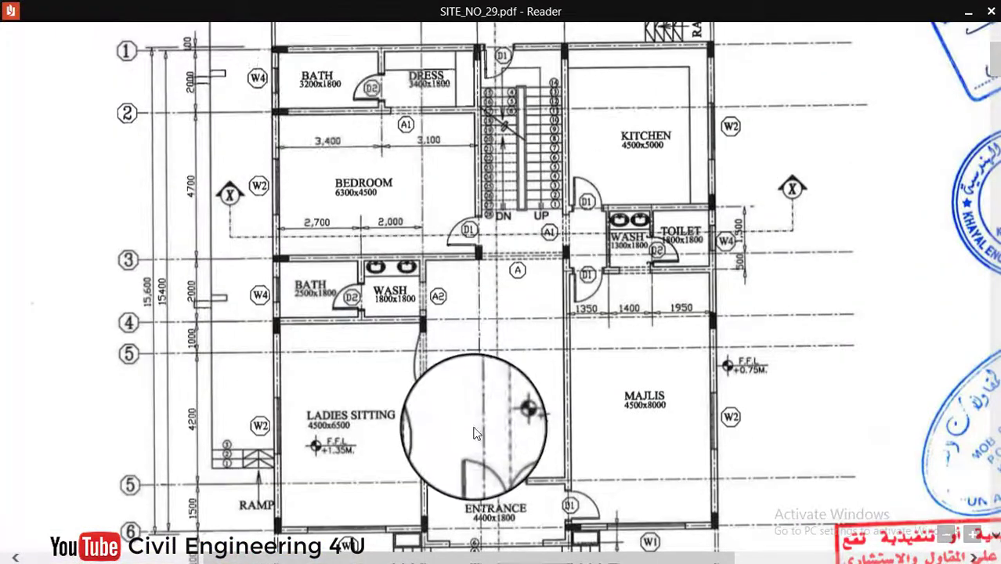
scroll(447, 465, "down", 5)
scroll(407, 274, "up", 2)
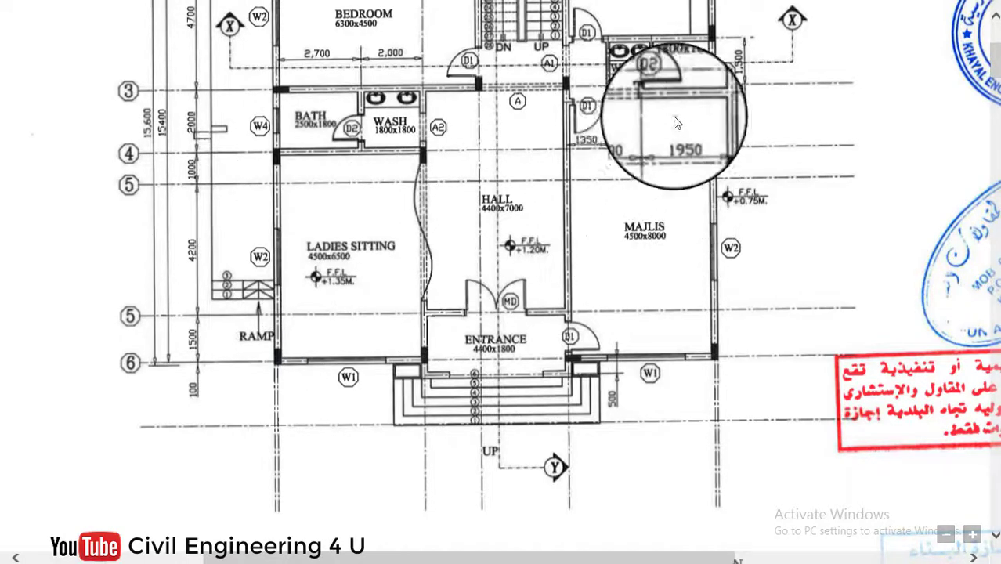
scroll(671, 156, "up", 2)
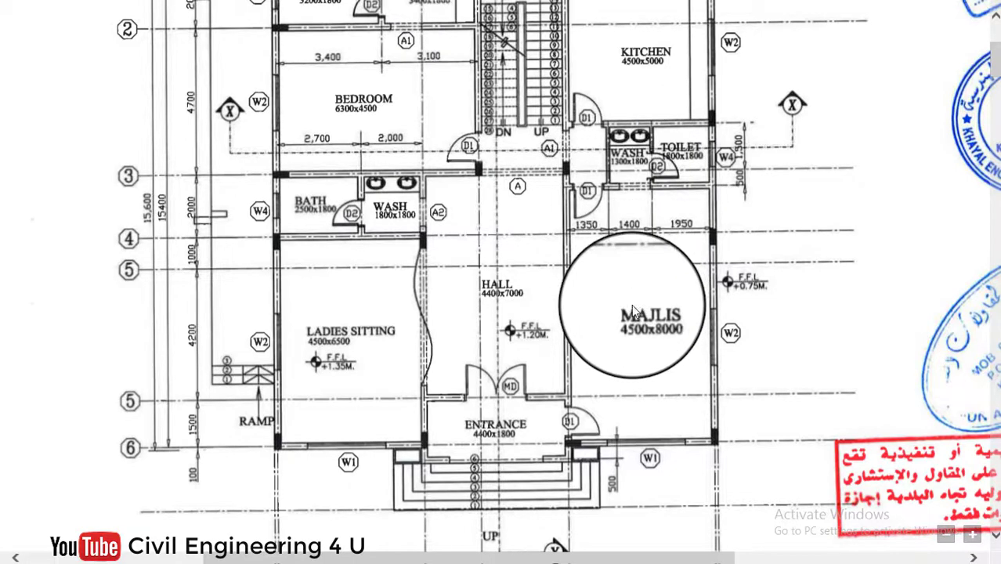
scroll(634, 312, "up", 2)
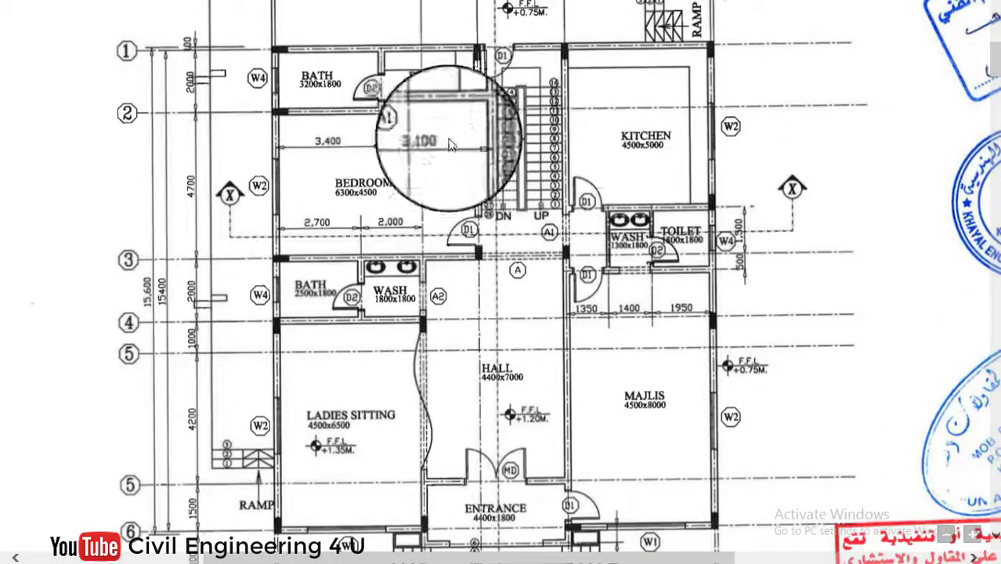
scroll(413, 290, "down", 2)
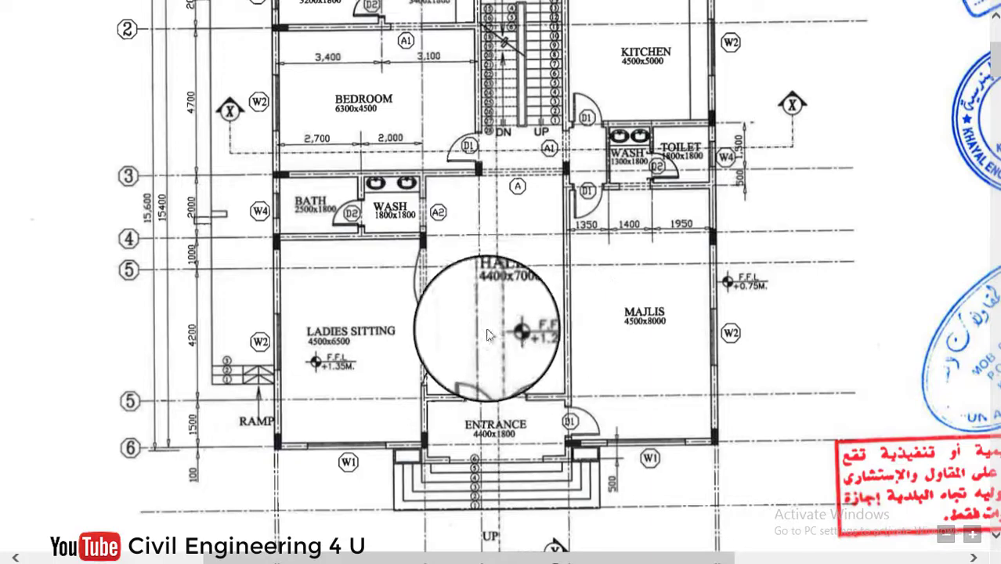
left_click(961, 6)
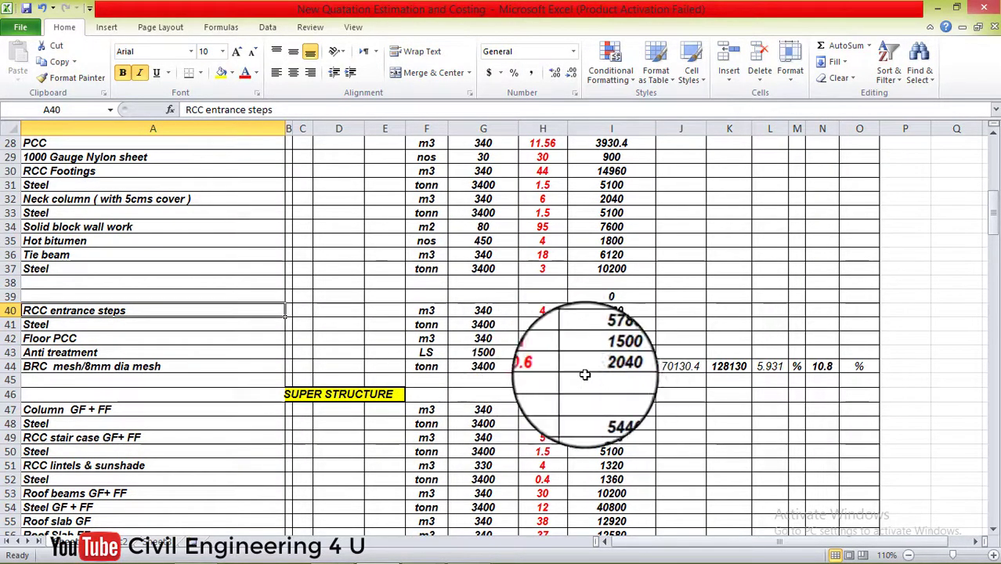
- Review the closing Sub Structure entries from the steel under RCC entrance steps through floor PCC and anti treatment to BRC mesh
scroll(235, 368, "down", 2)
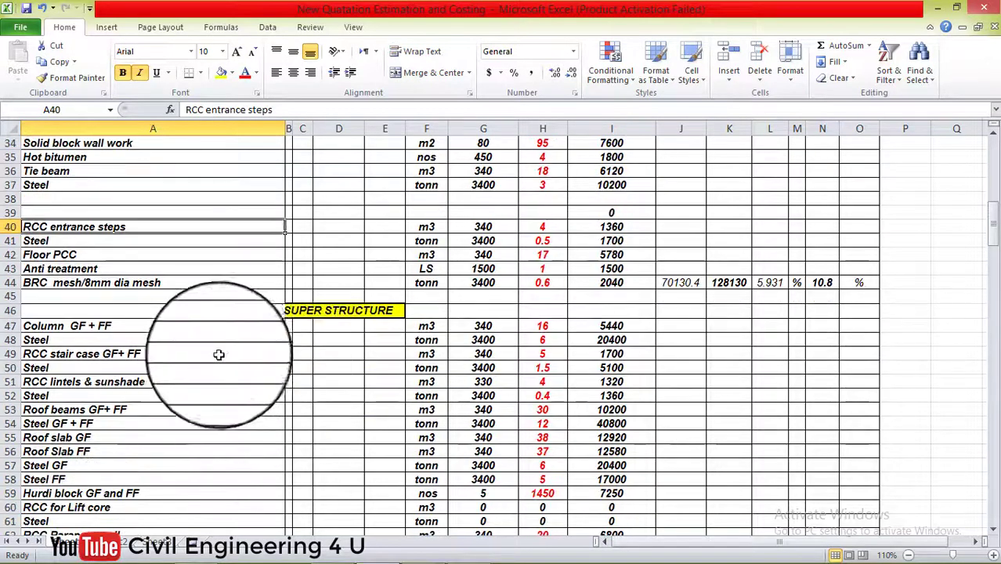
scroll(184, 243, "up", 3)
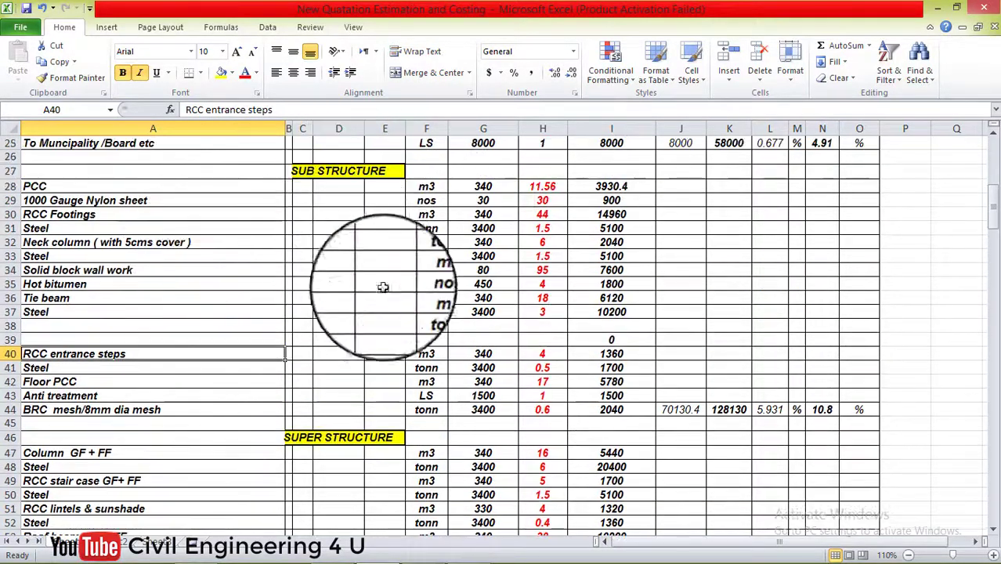
scroll(312, 282, "down", 4)
scroll(303, 288, "down", 1)
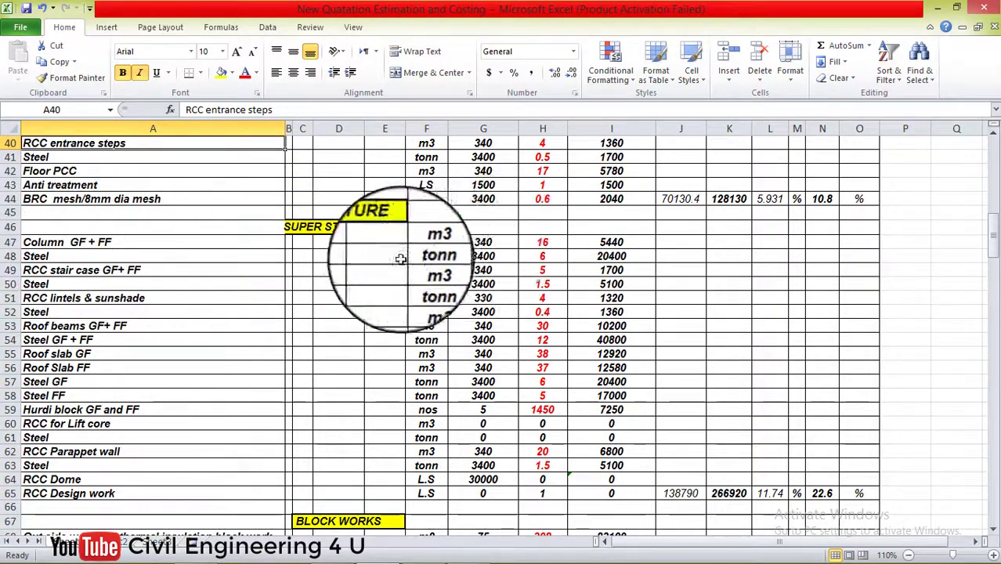
- Review the Super Structure entries and rates from columns, stair case and lintels to roof beams, roof slabs and their steel
left_click(28, 259)
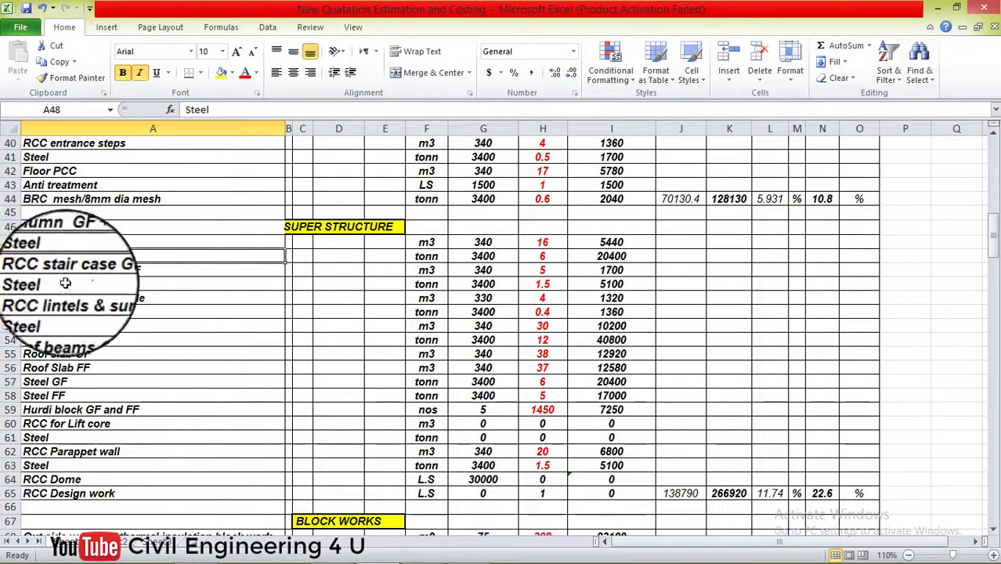
left_click(86, 269)
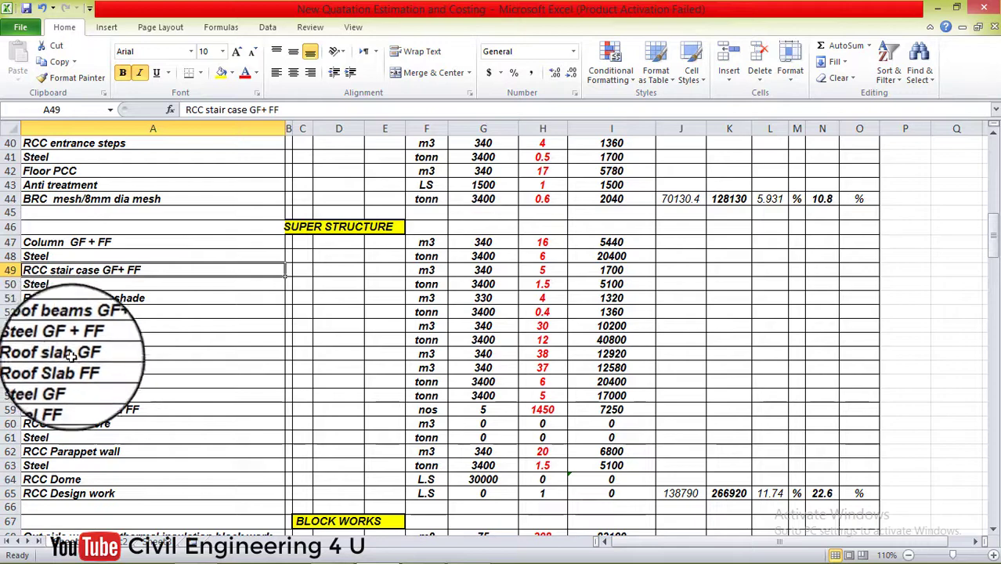
scroll(72, 341, "down", 2)
scroll(78, 344, "up", 1)
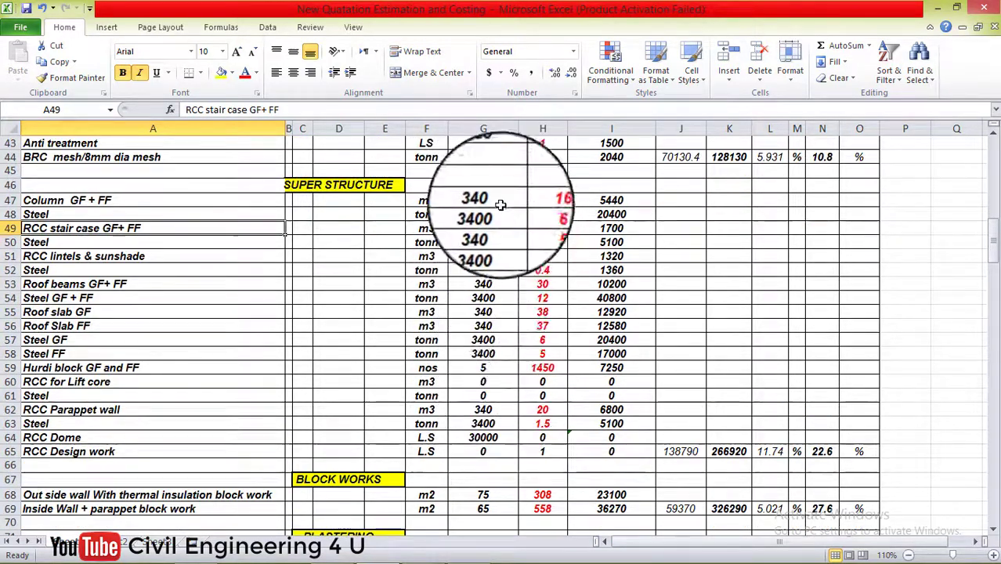
scroll(477, 222, "up", 1)
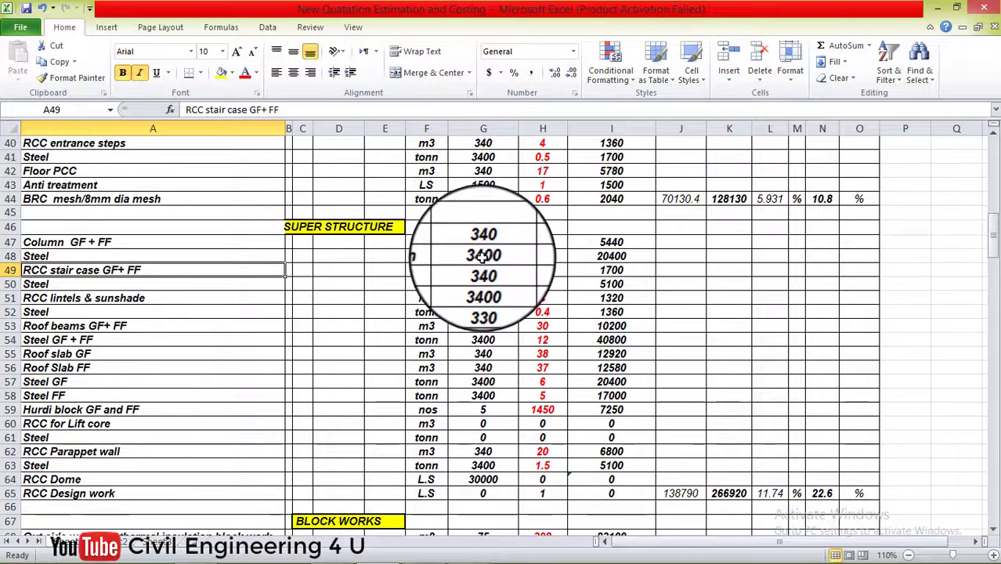
scroll(482, 258, "up", 1)
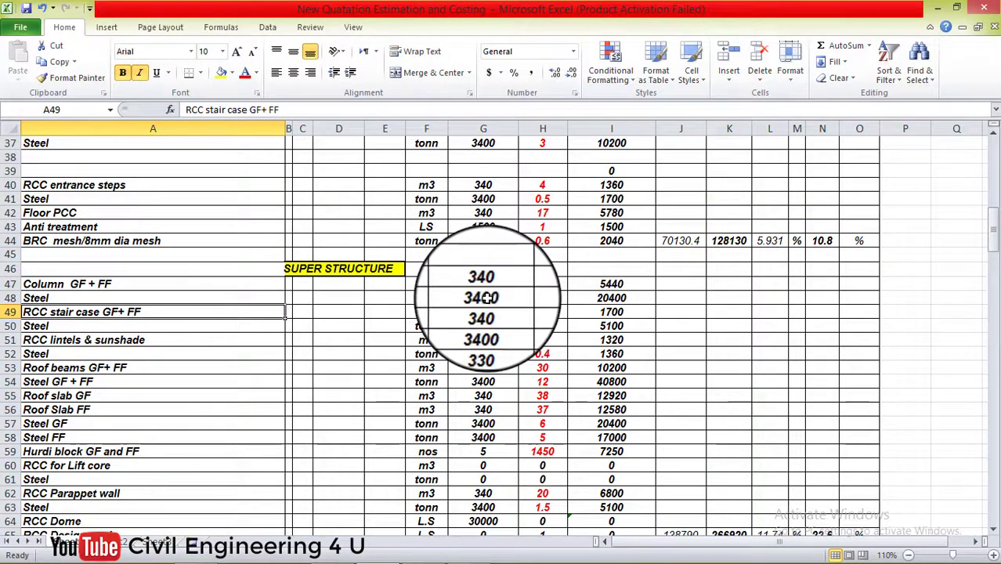
scroll(487, 298, "down", 2)
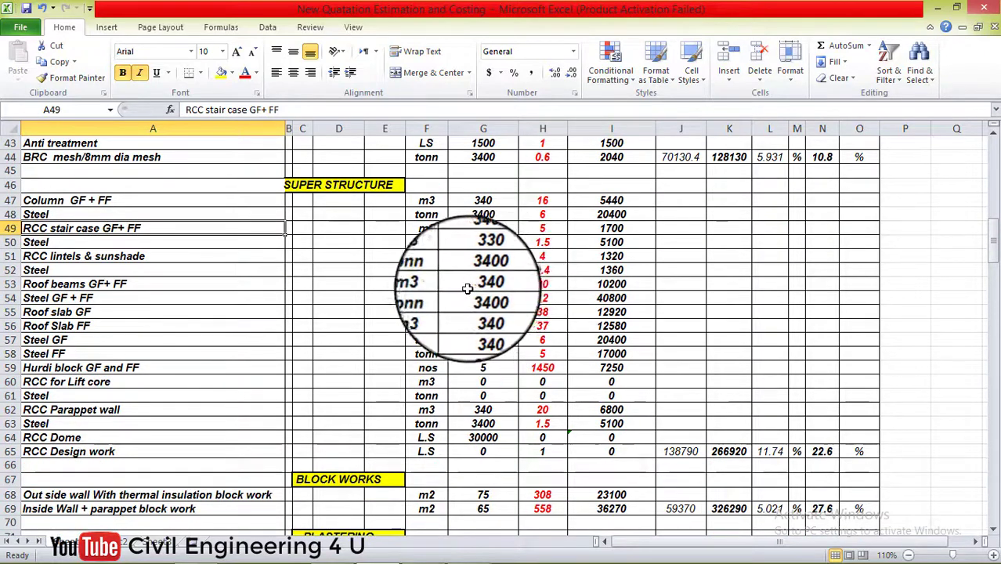
scroll(467, 289, "down", 1)
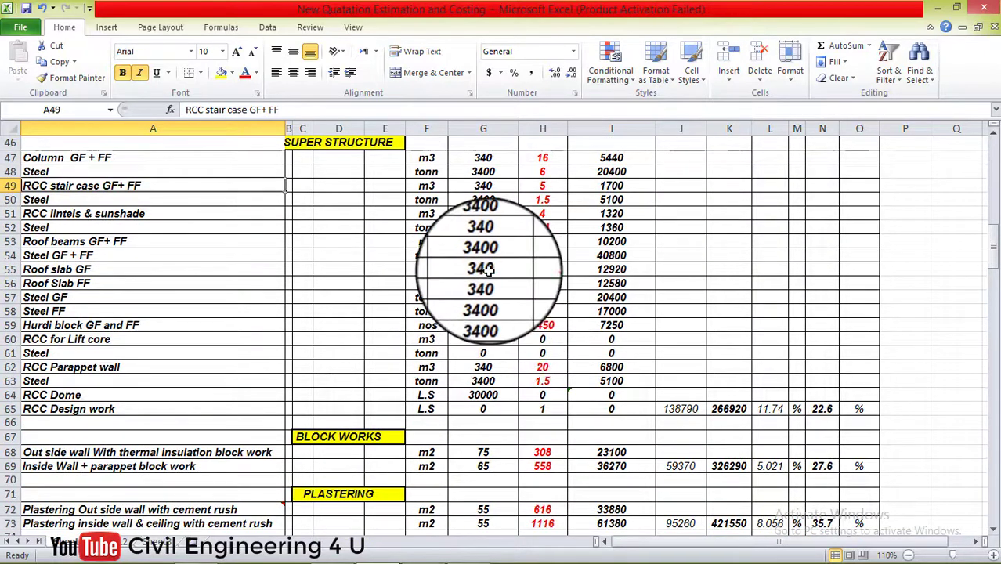
scroll(487, 269, "up", 1)
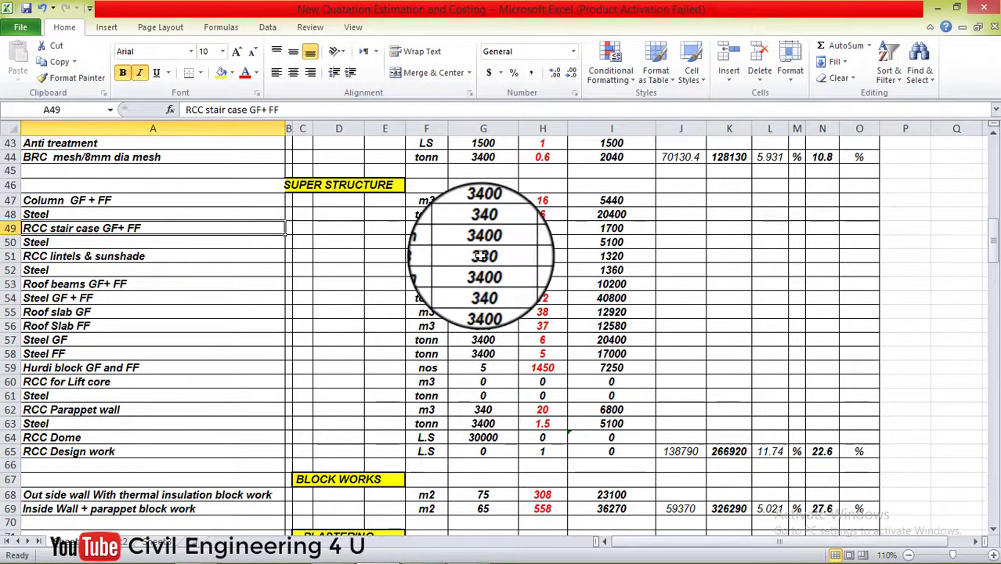
scroll(487, 266, "down", 2)
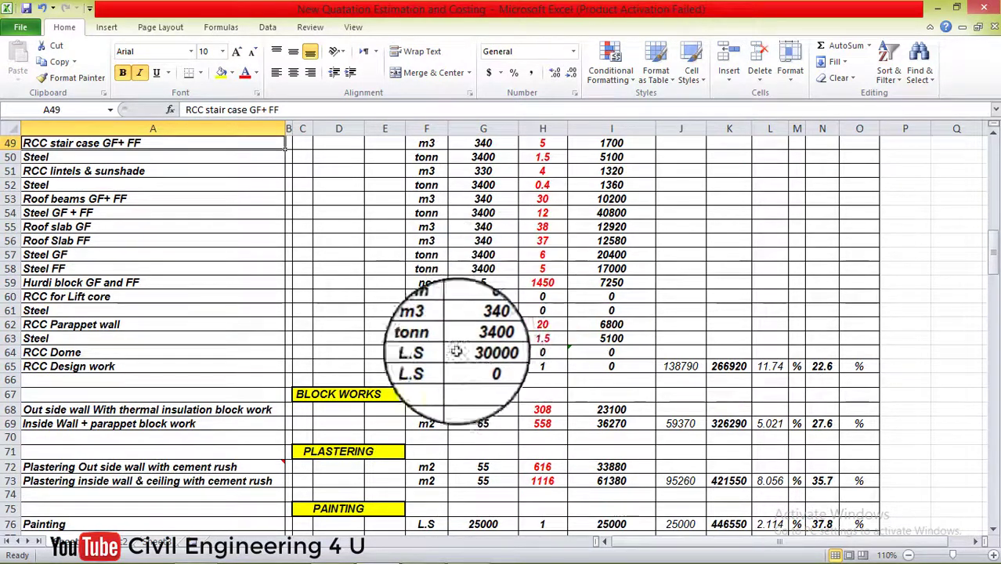
- Review the last Super Structure entries from RCC parapet wall to RCC design work, plus the Block Works, Plastering and Painting sections
scroll(485, 297, "down", 1)
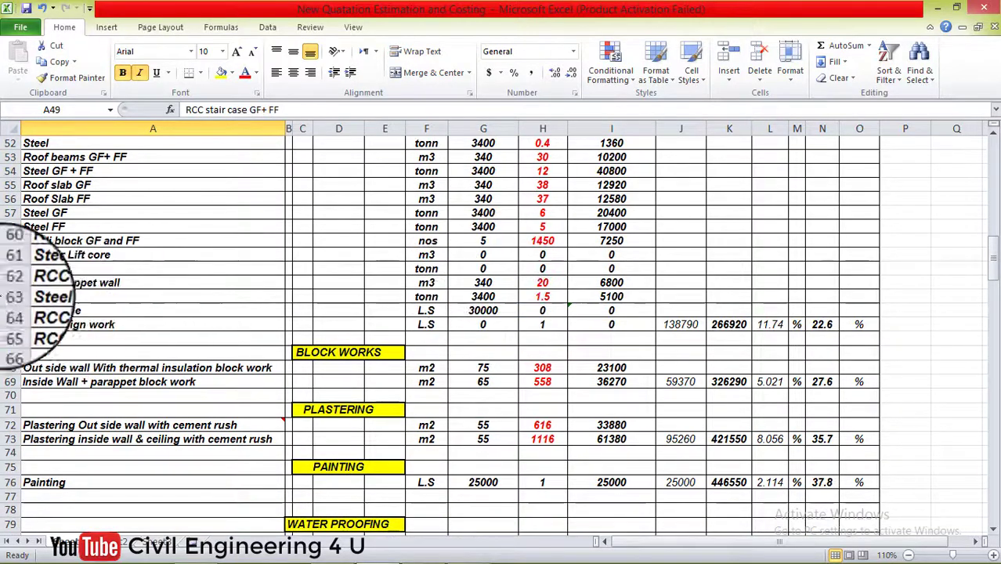
scroll(64, 269, "down", 1)
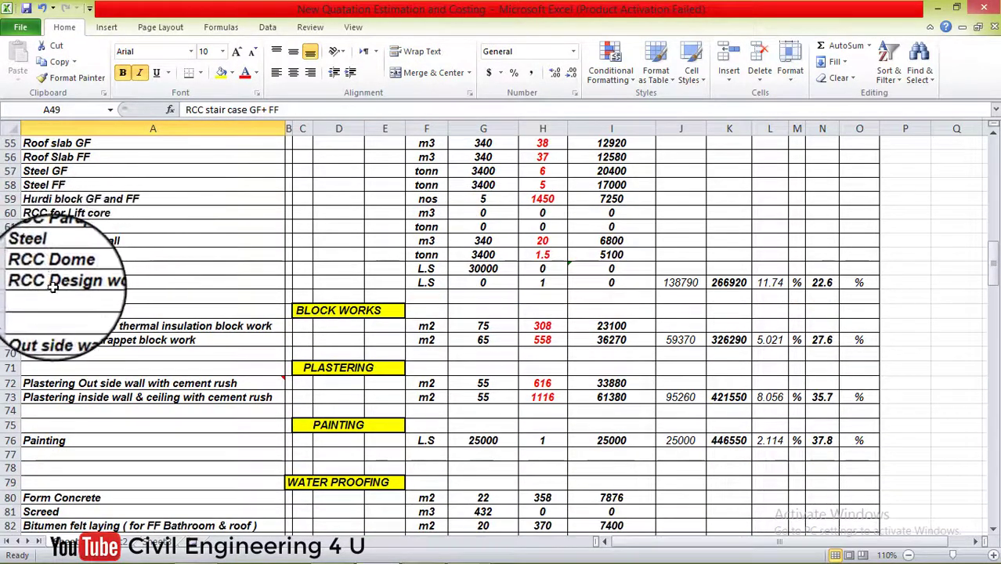
scroll(86, 272, "down", 1)
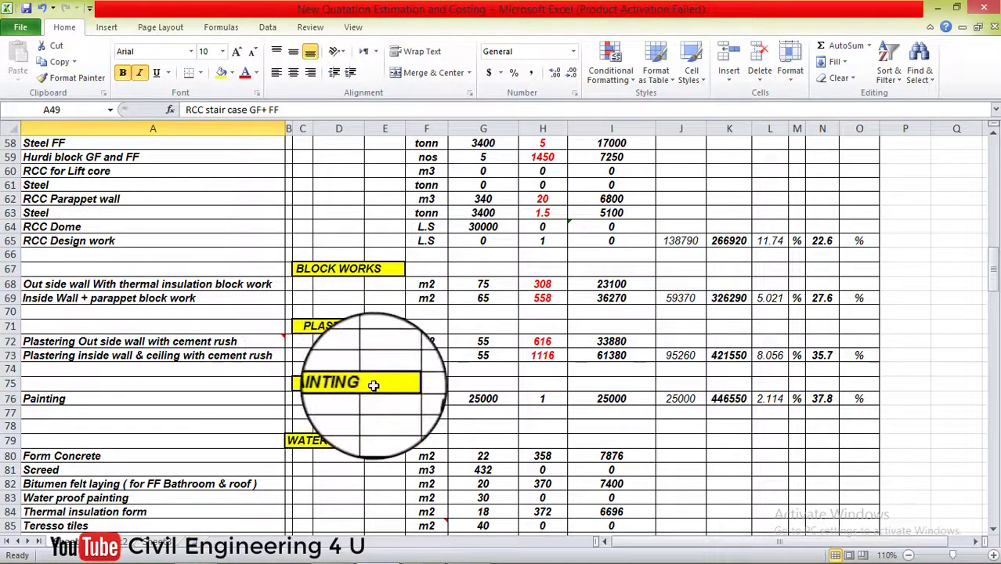
scroll(388, 384, "down", 2)
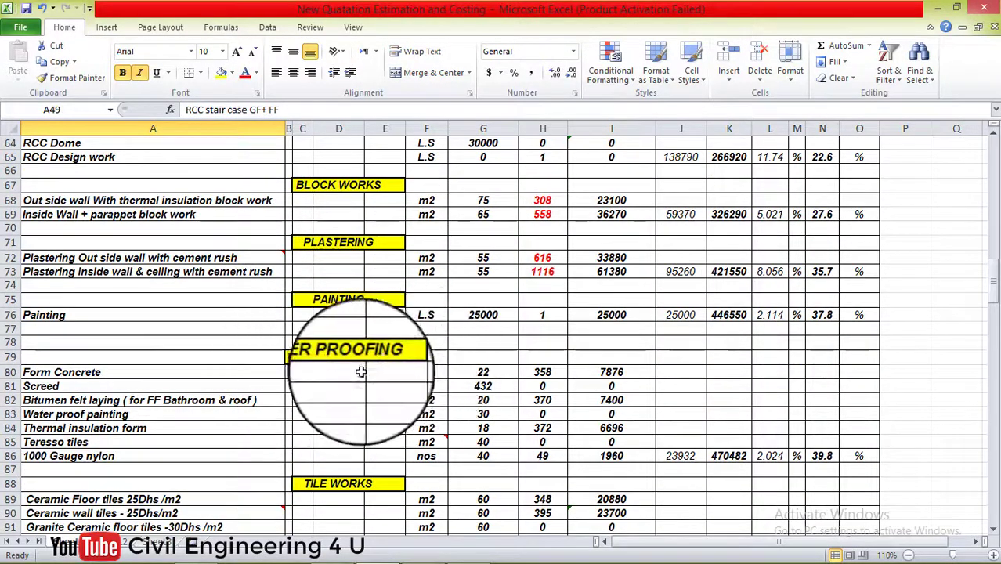
- Look through the Water Proofing, Tile Works and Plumbing Items sections of the estimate
scroll(329, 359, "down", 1)
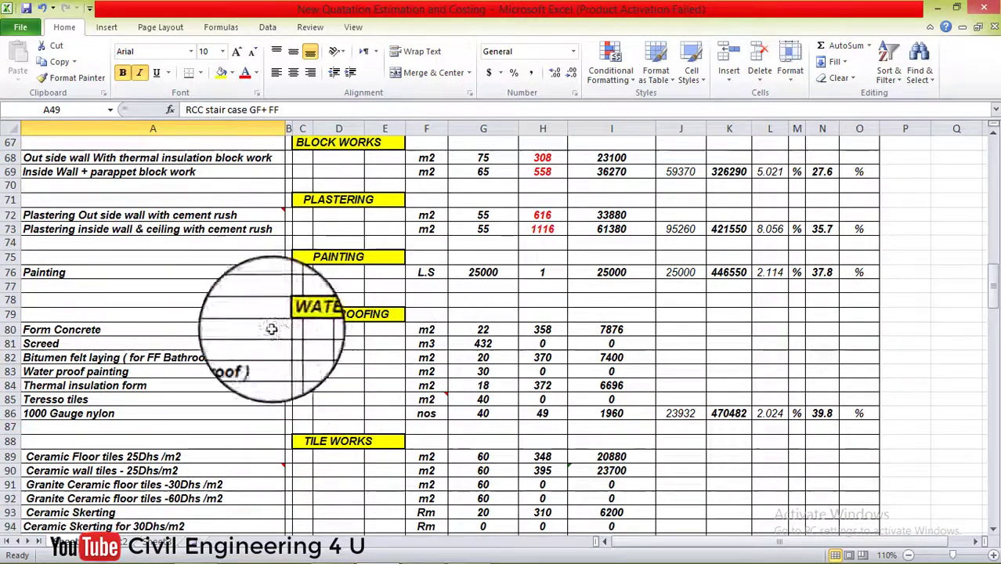
scroll(384, 294, "down", 1)
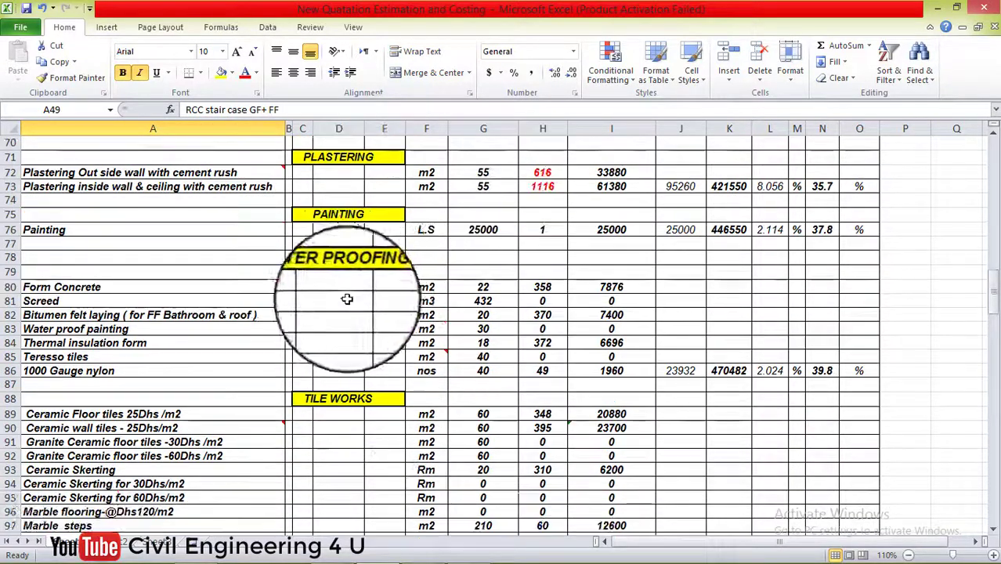
scroll(337, 392, "down", 2)
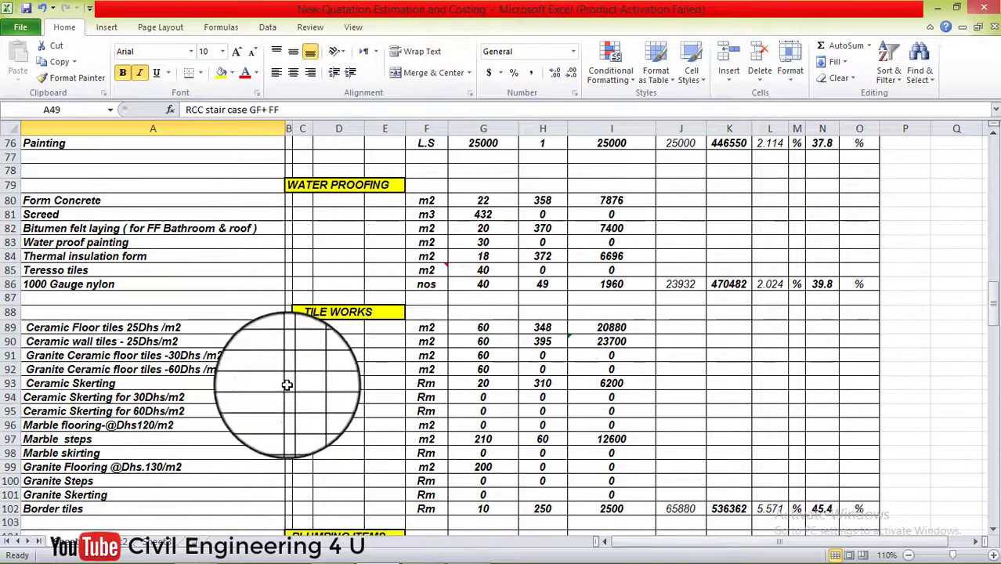
scroll(290, 384, "down", 2)
scroll(360, 457, "down", 4)
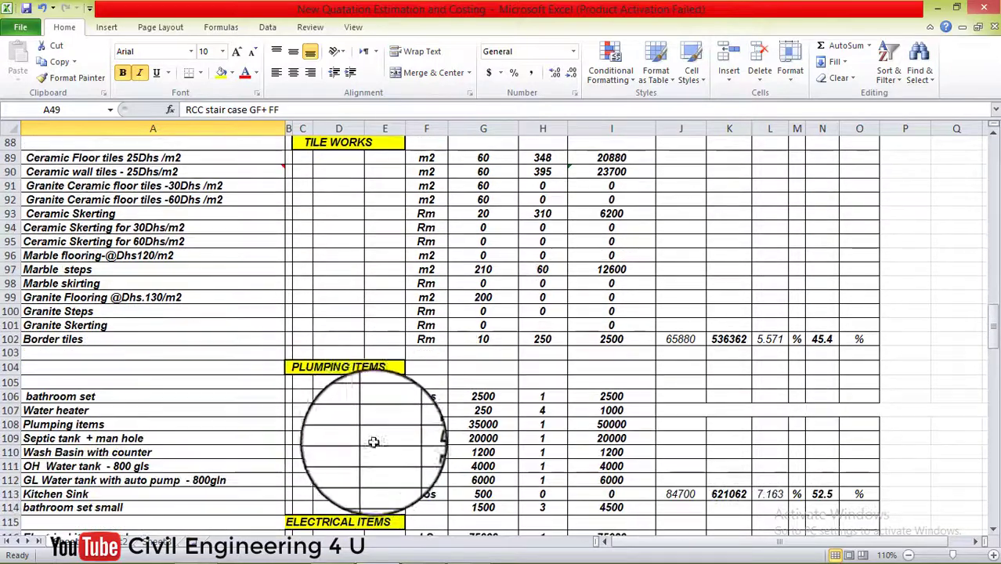
scroll(368, 447, "down", 4)
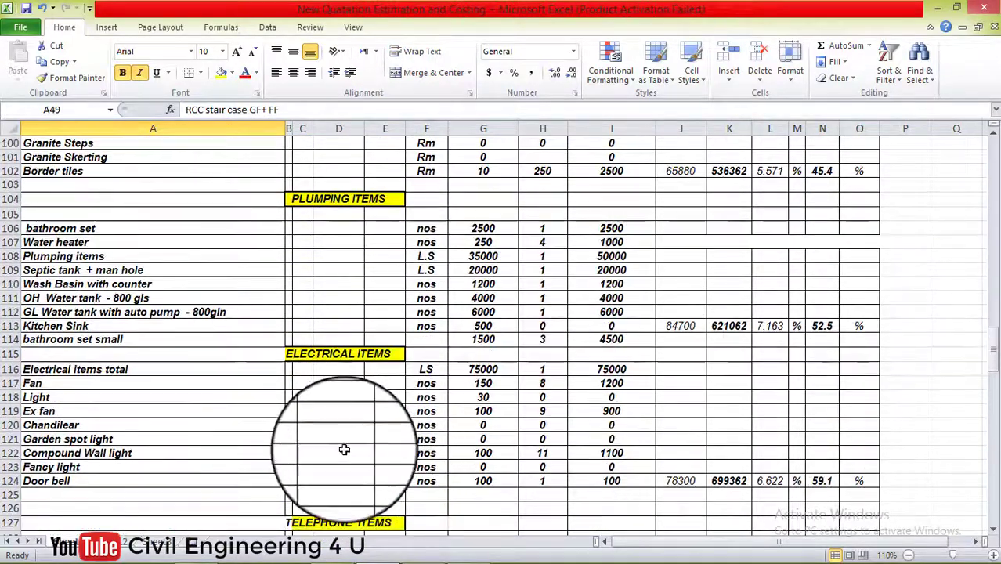
- Review the Electrical Items section, checking the LS unit of the electrical items total
scroll(360, 423, "down", 1)
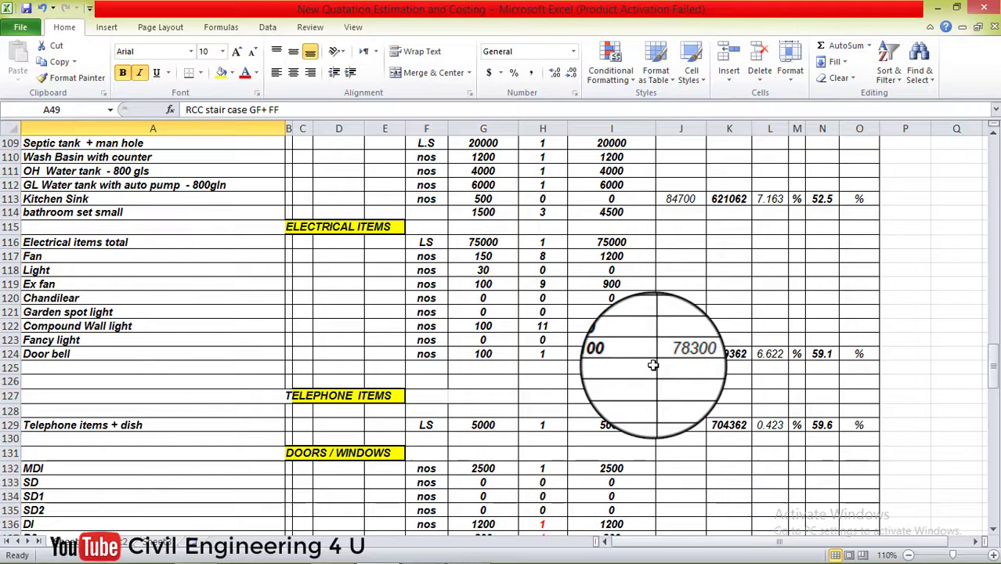
scroll(396, 235, "up", 1)
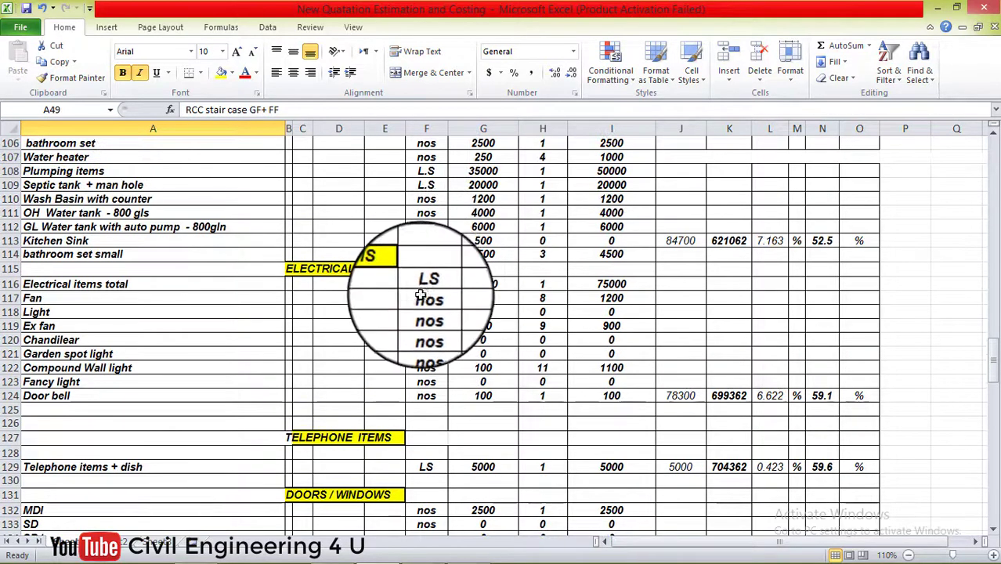
left_click(422, 283)
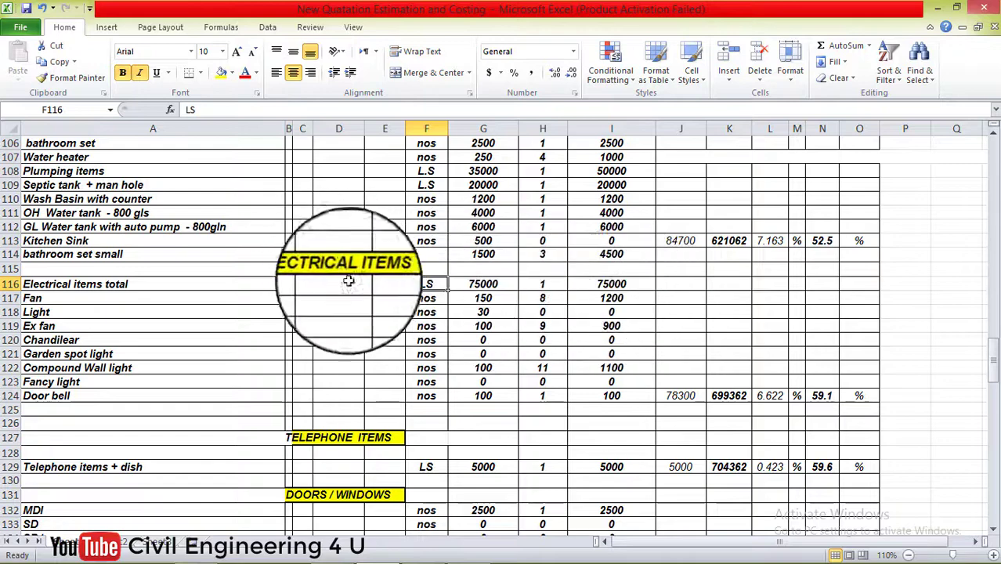
scroll(341, 283, "down", 2)
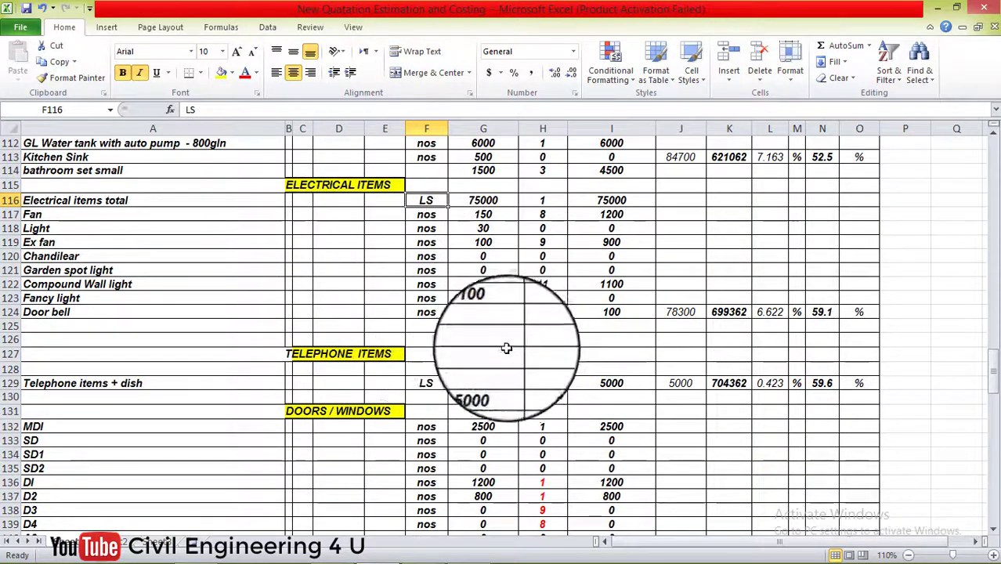
- Review the Telephone Items entry and the door and window types listed under Doors / Windows
scroll(357, 314, "down", 1)
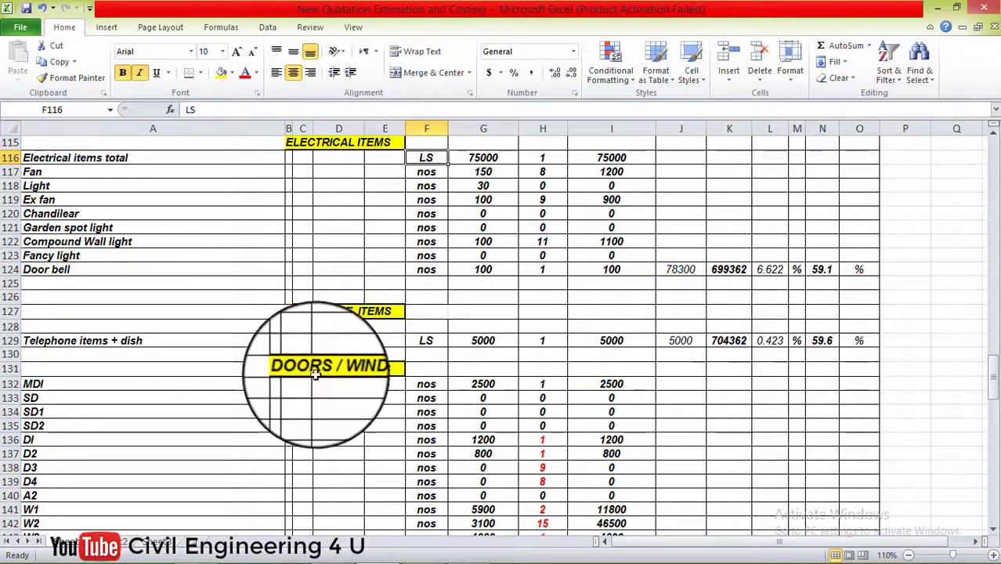
scroll(379, 373, "down", 3)
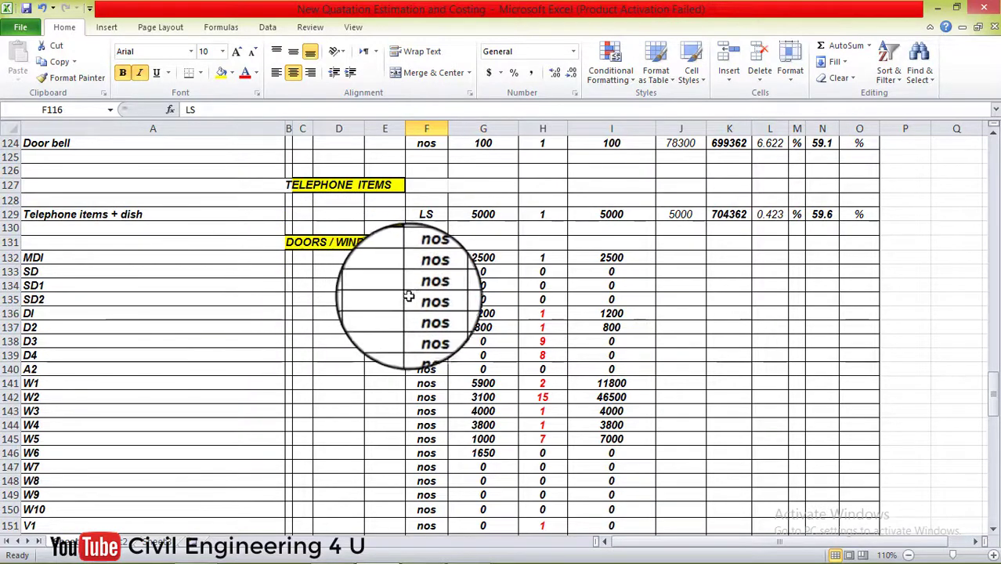
scroll(373, 292, "down", 2)
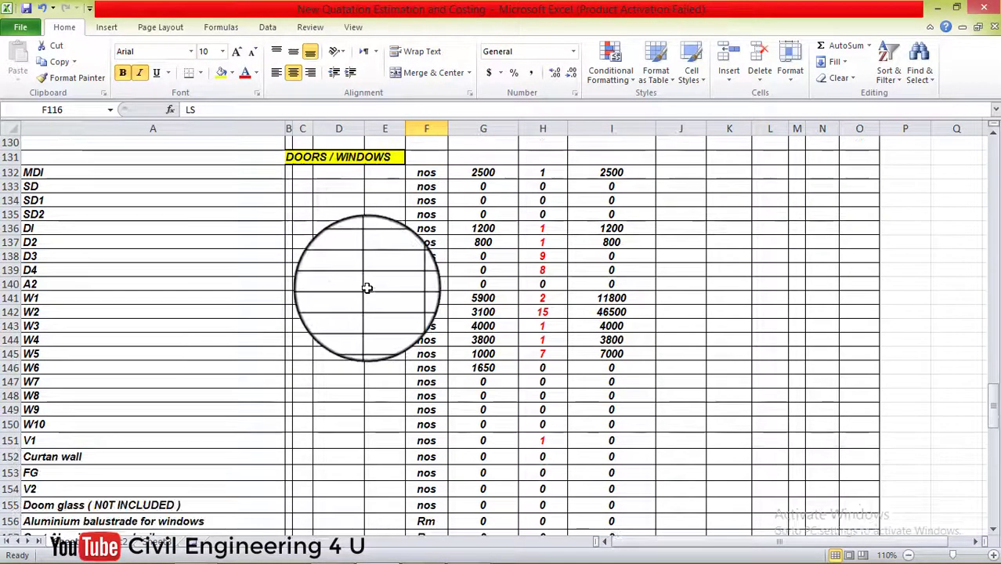
- Review the rest of the Doors / Windows section and the Misselinious items from false ceiling to spiral staircase
scroll(392, 255, "up", 1)
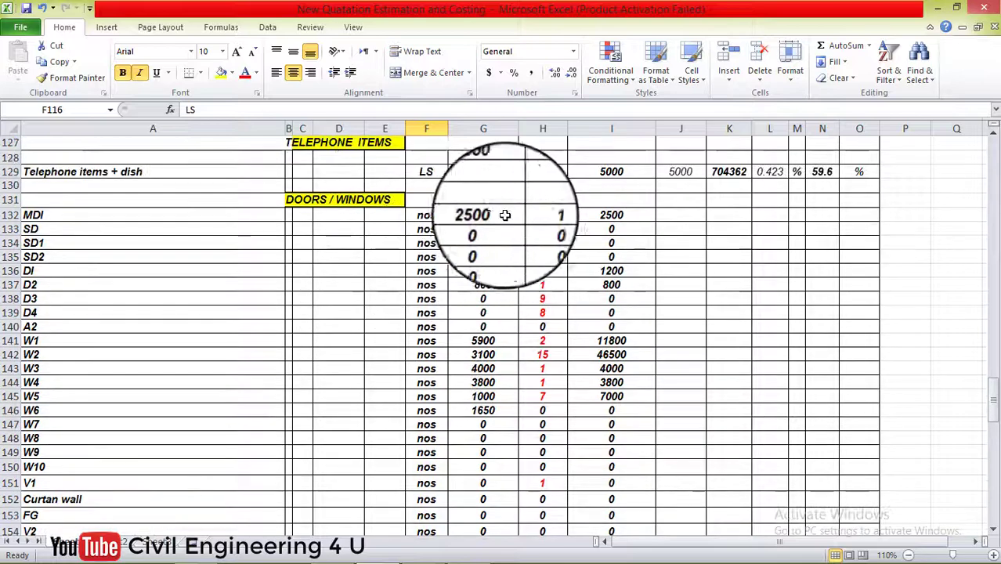
scroll(548, 251, "down", 3)
scroll(325, 335, "down", 4)
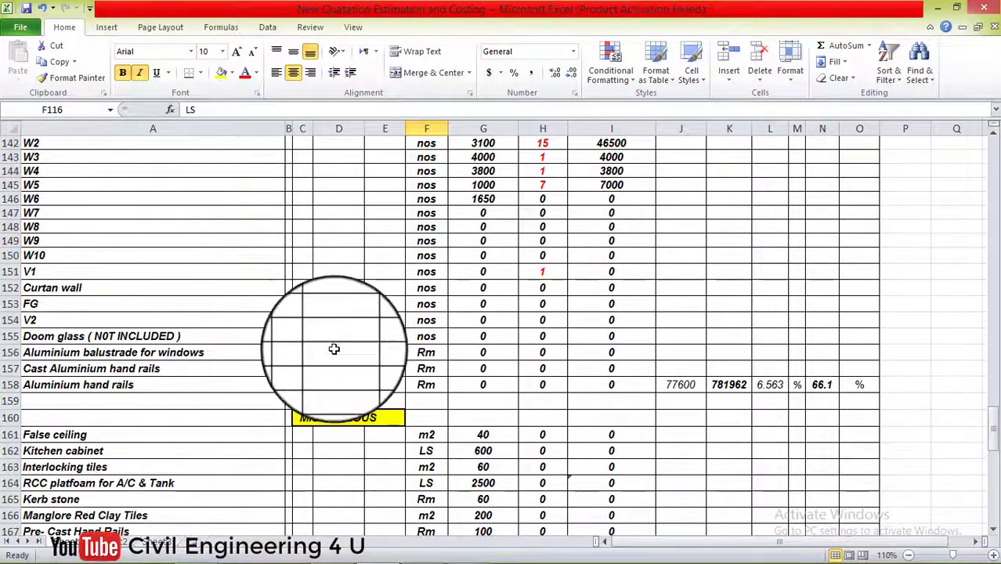
scroll(392, 337, "down", 1)
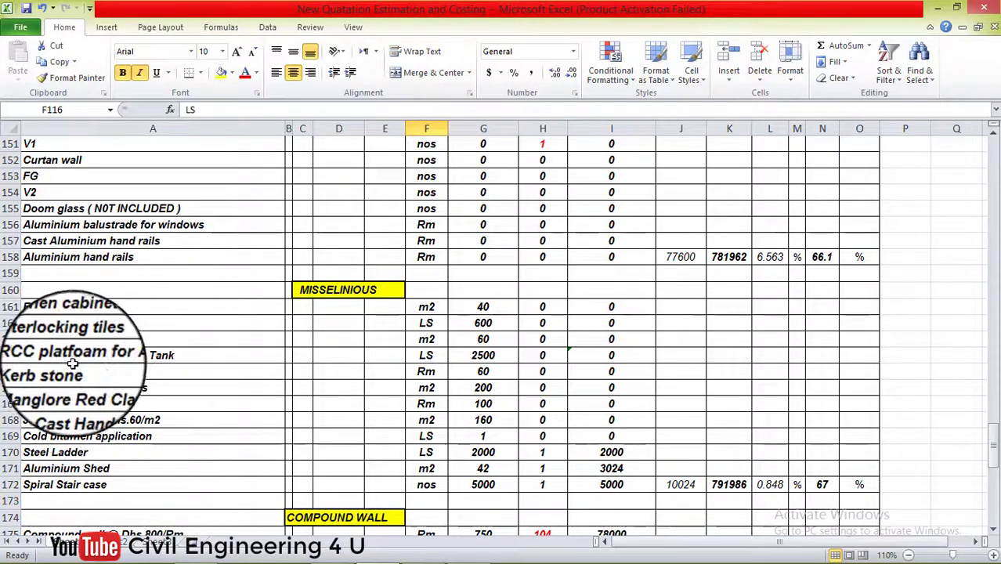
scroll(445, 345, "down", 1)
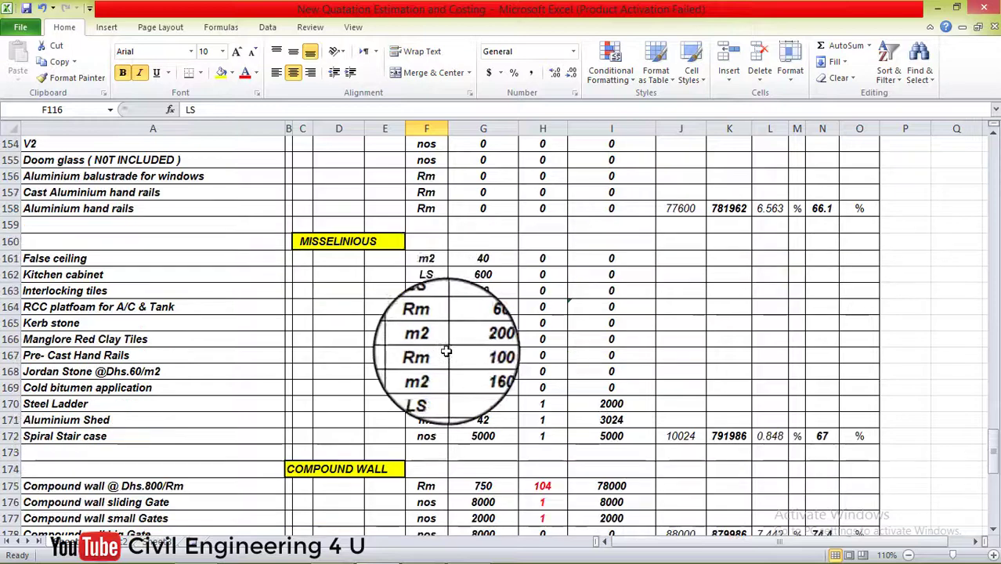
- Review the Compound Wall, Majilis Block and Kitchen Block sections, checking the compound wall quantity and the grand total amount
scroll(419, 286, "down", 2)
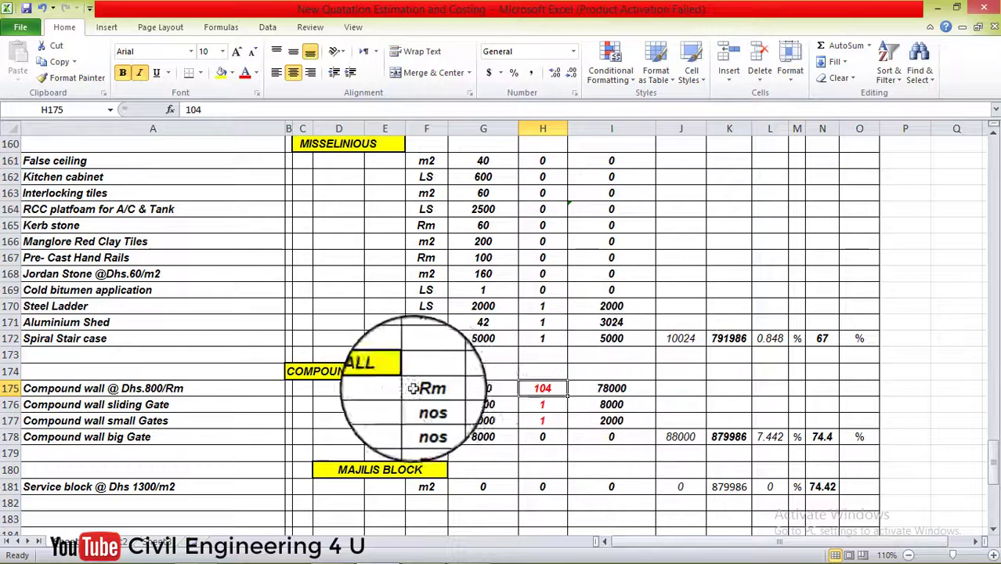
scroll(531, 366, "down", 2)
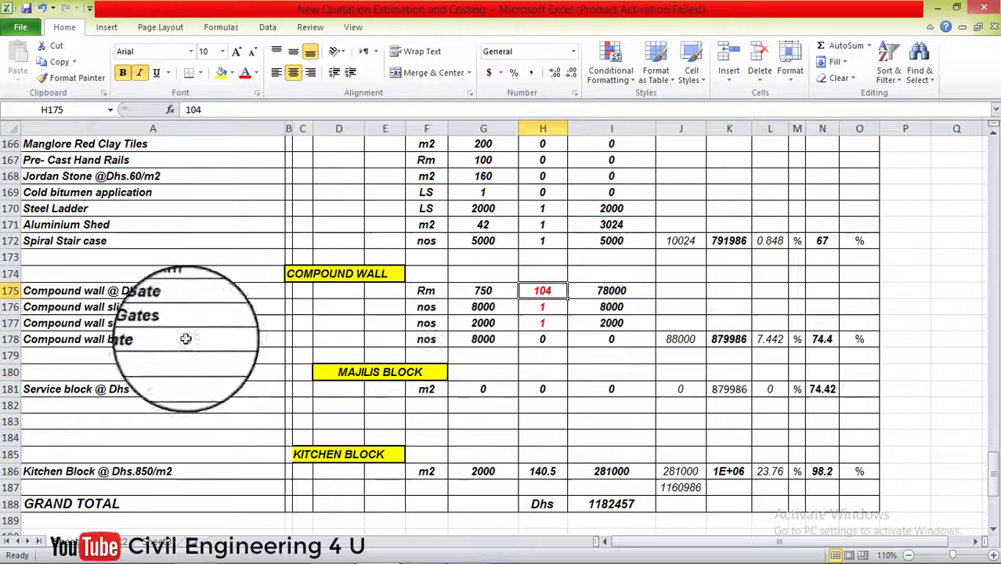
scroll(235, 349, "down", 2)
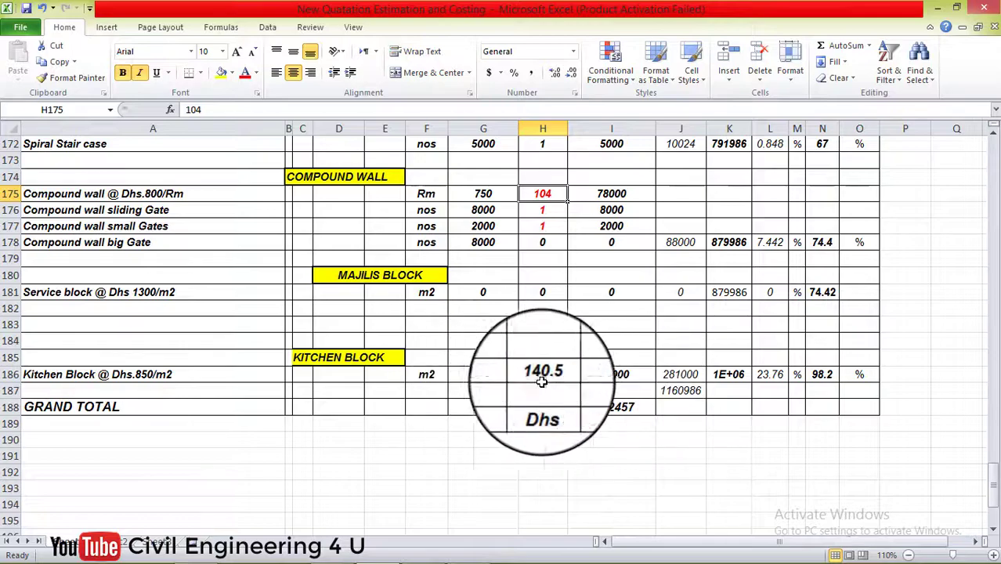
left_click(611, 407)
- Compare the subtotals and percentages beside Earth Work and Extra Items with the grand total of the estimate
scroll(799, 313, "up", 19)
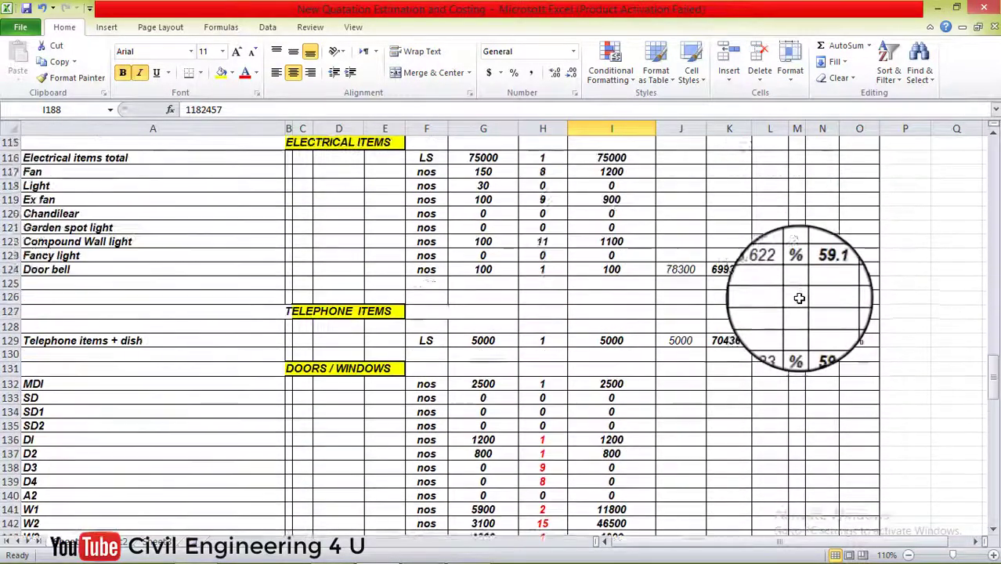
scroll(799, 298, "up", 20)
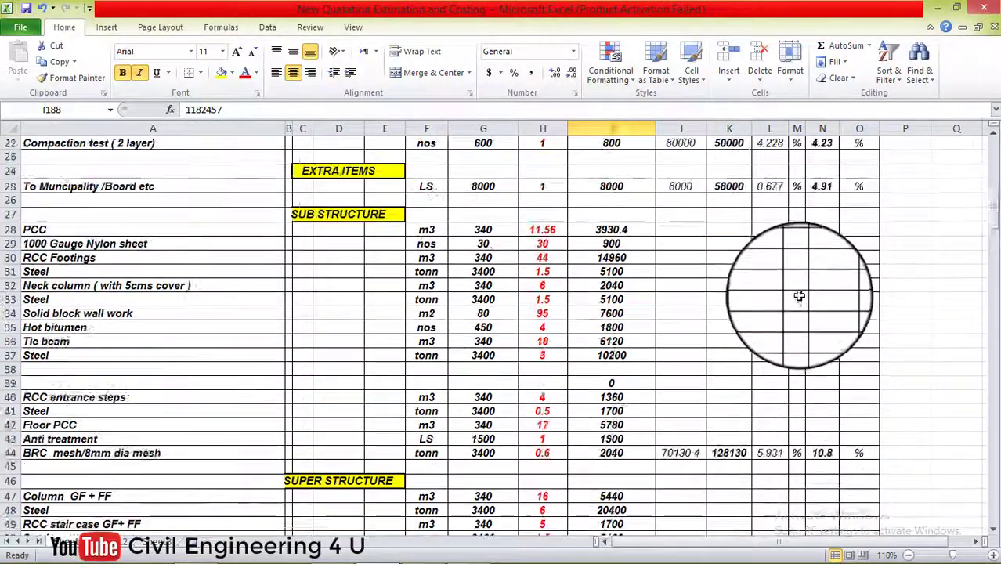
scroll(799, 296, "up", 7)
scroll(798, 293, "down", 6)
scroll(784, 297, "up", 2)
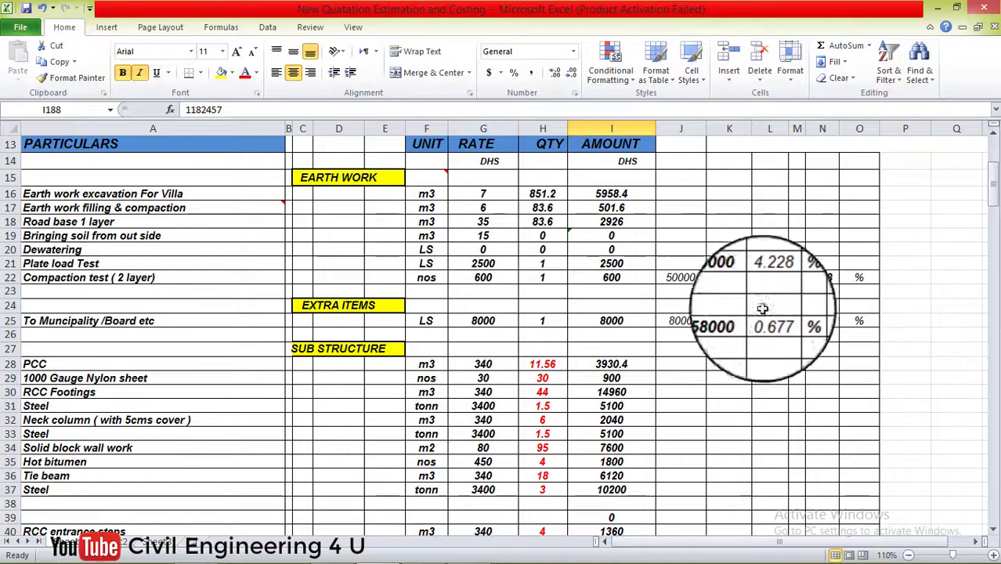
scroll(715, 280, "down", 20)
scroll(651, 431, "down", 20)
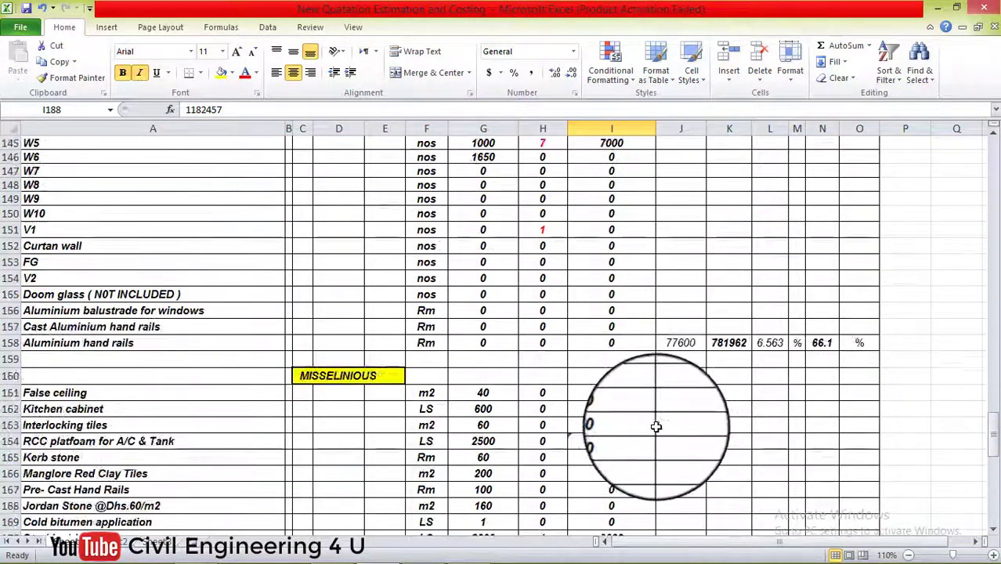
scroll(610, 235, "up", 1)
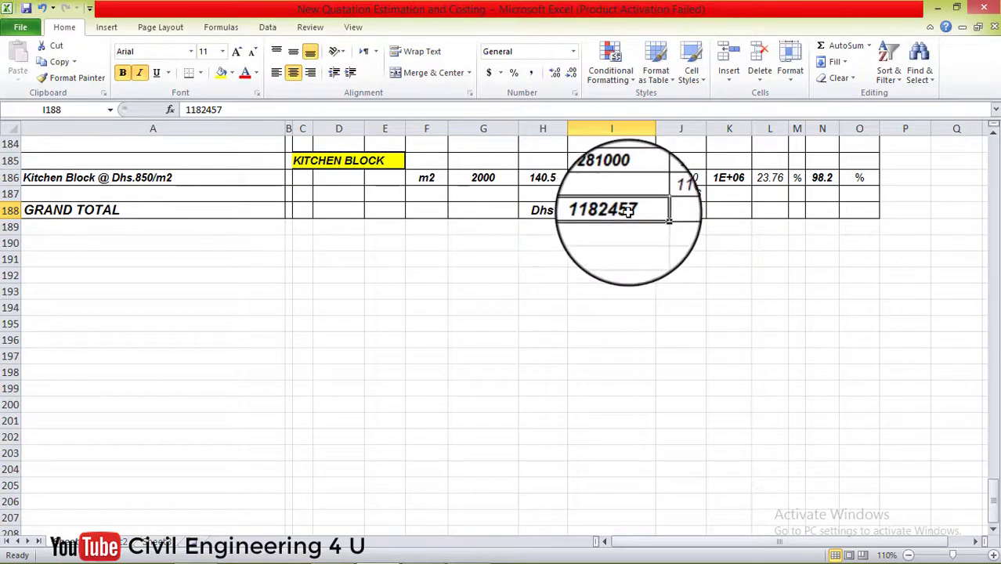
- Inspect the percentage formula in cell L22 of the compaction test row and trace its reference to the grand total in I188
scroll(627, 210, "up", 20)
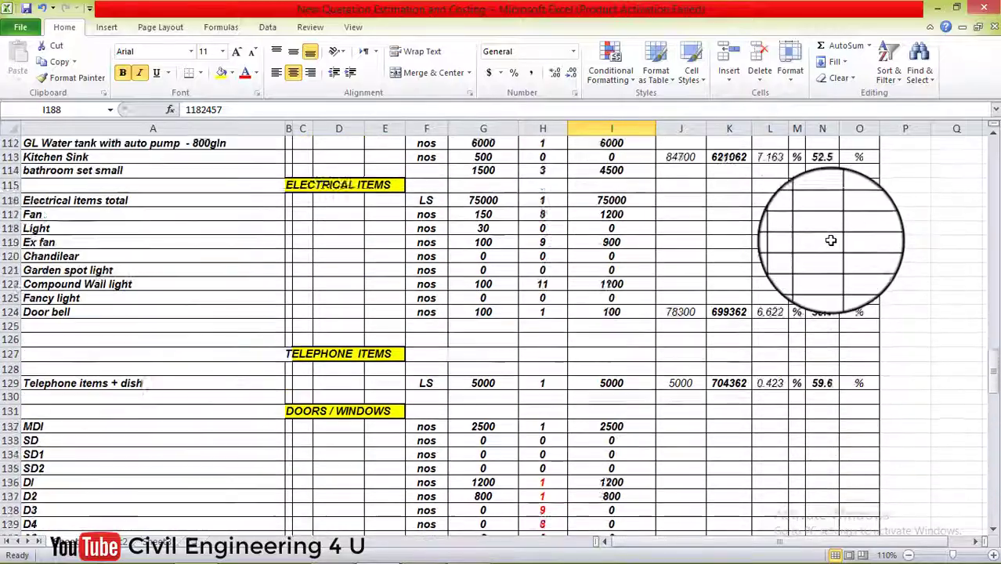
scroll(831, 240, "up", 20)
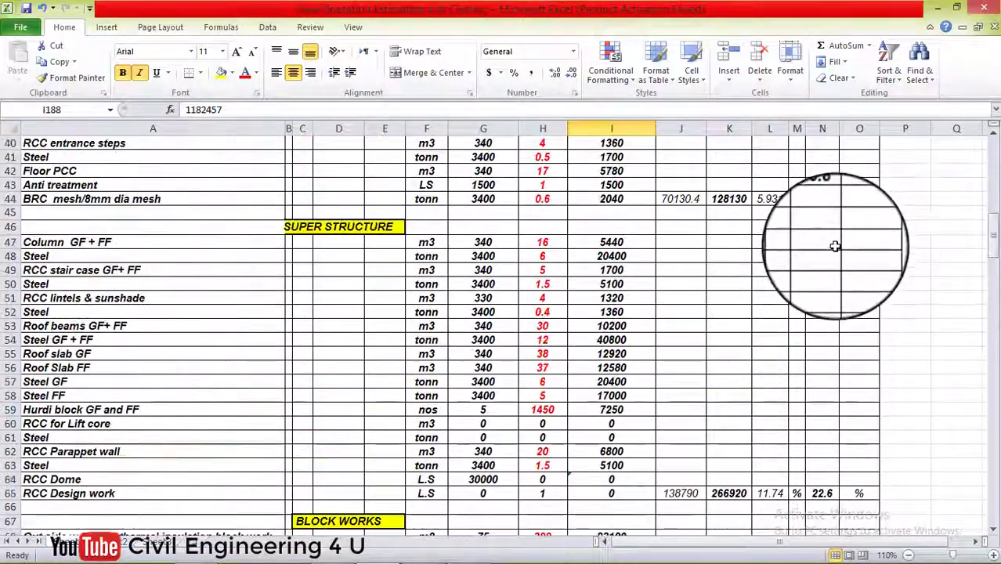
scroll(836, 246, "up", 12)
scroll(816, 269, "down", 4)
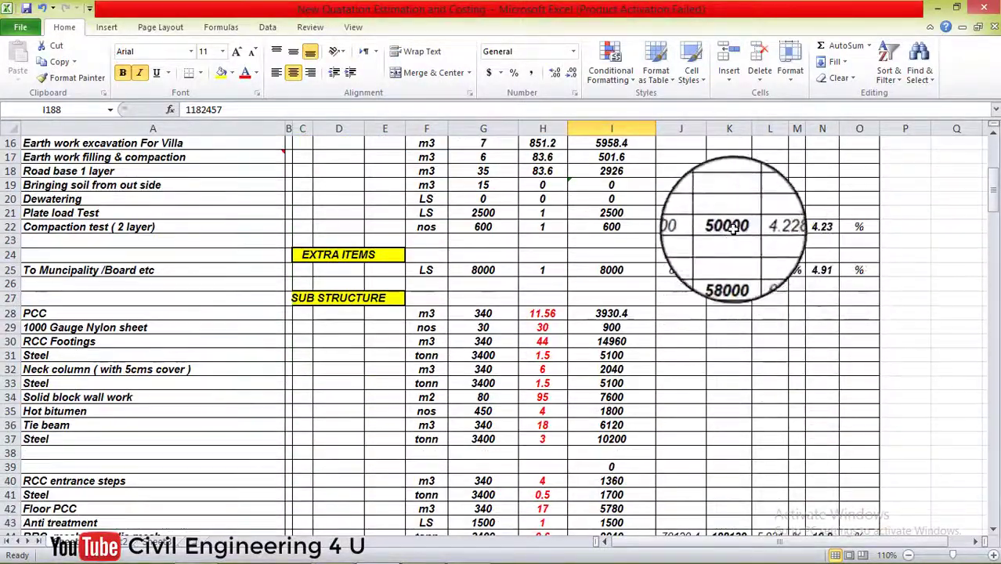
double_click(766, 227)
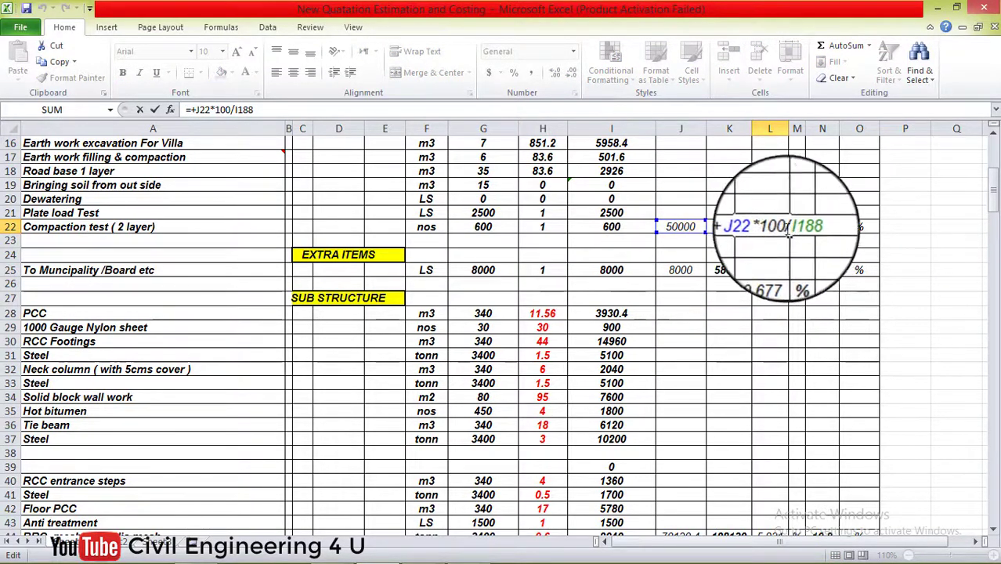
scroll(803, 227, "down", 20)
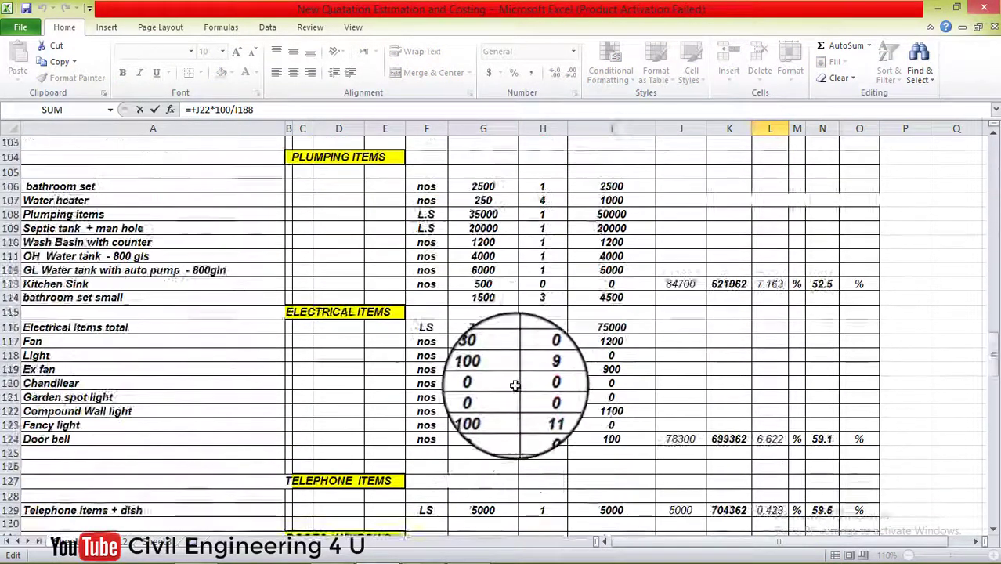
scroll(521, 389, "down", 13)
scroll(521, 389, "up", 2)
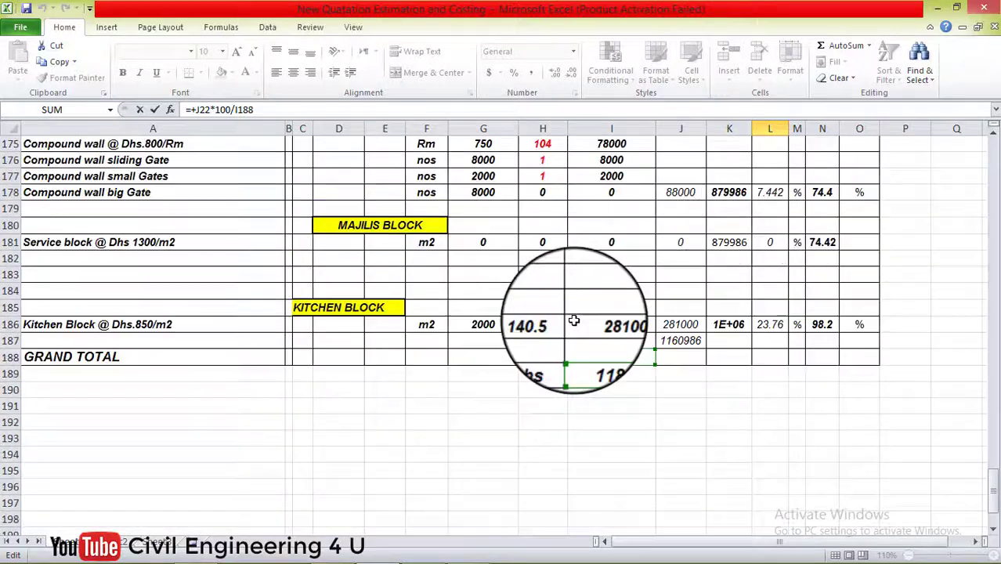
left_click(620, 389)
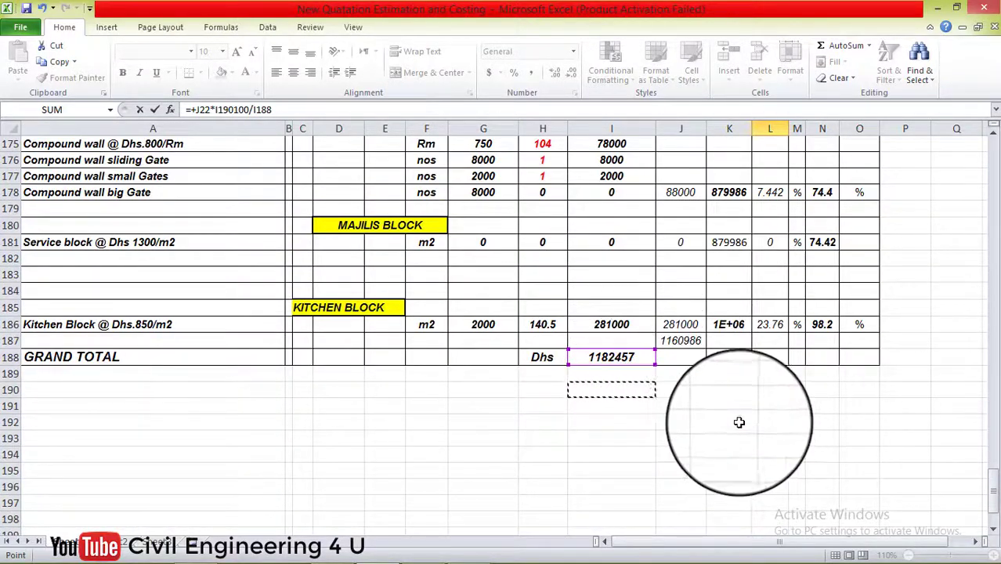
key("Escape")
- Review the subtotals and cumulative percentages for Earth Work, Extra Items, Sub Structure and Super Structure
scroll(728, 274, "up", 1)
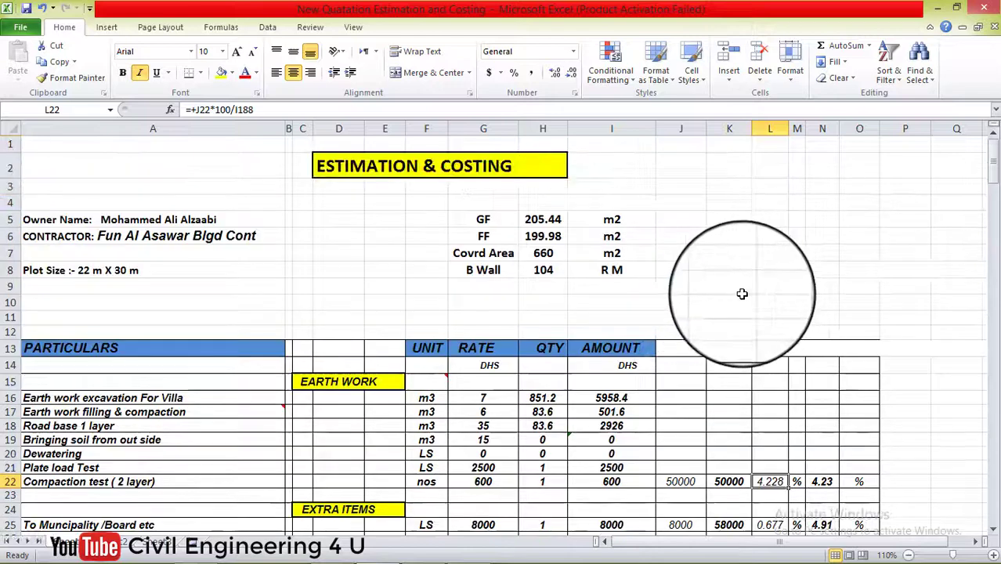
scroll(753, 290, "down", 5)
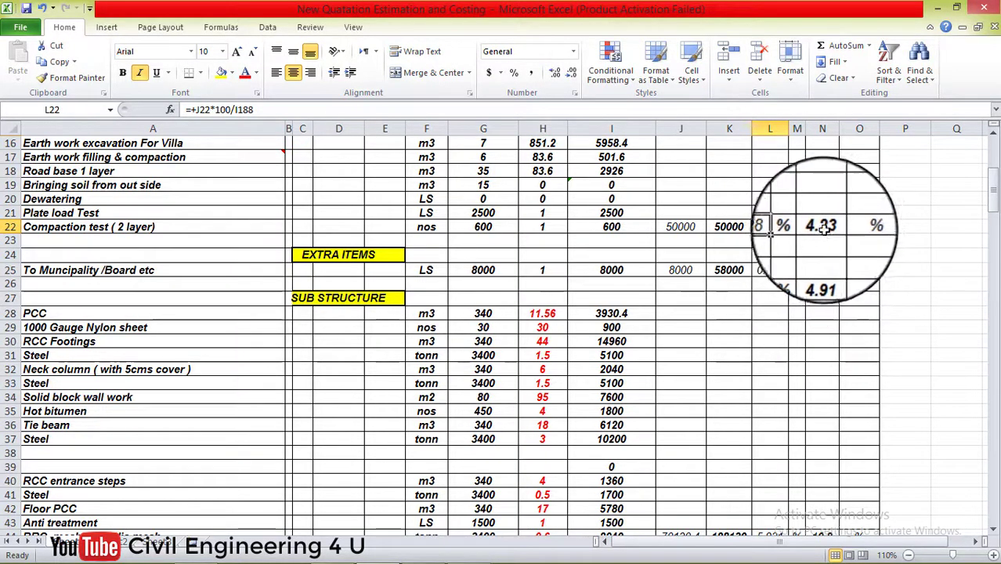
scroll(829, 227, "down", 3)
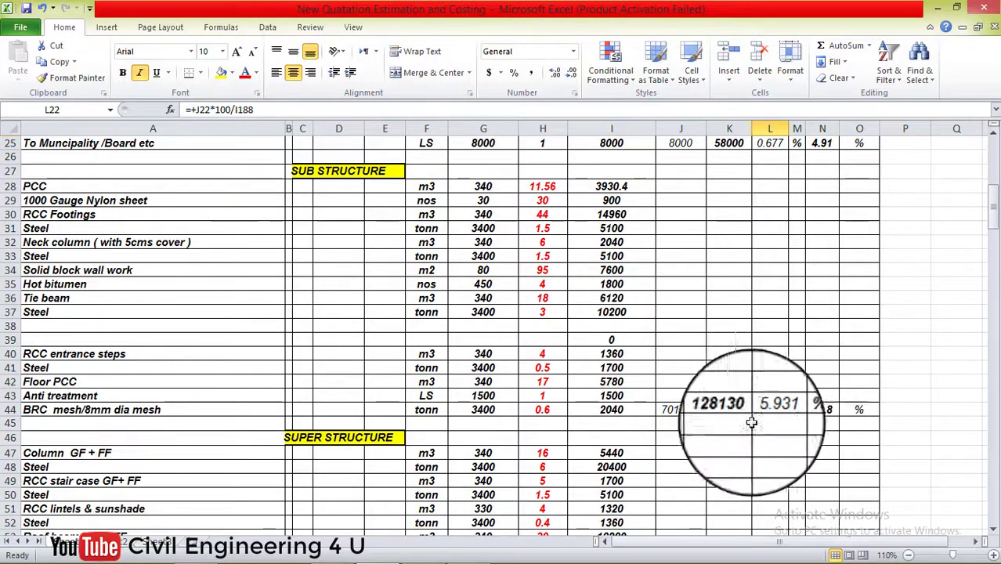
scroll(766, 379, "down", 1)
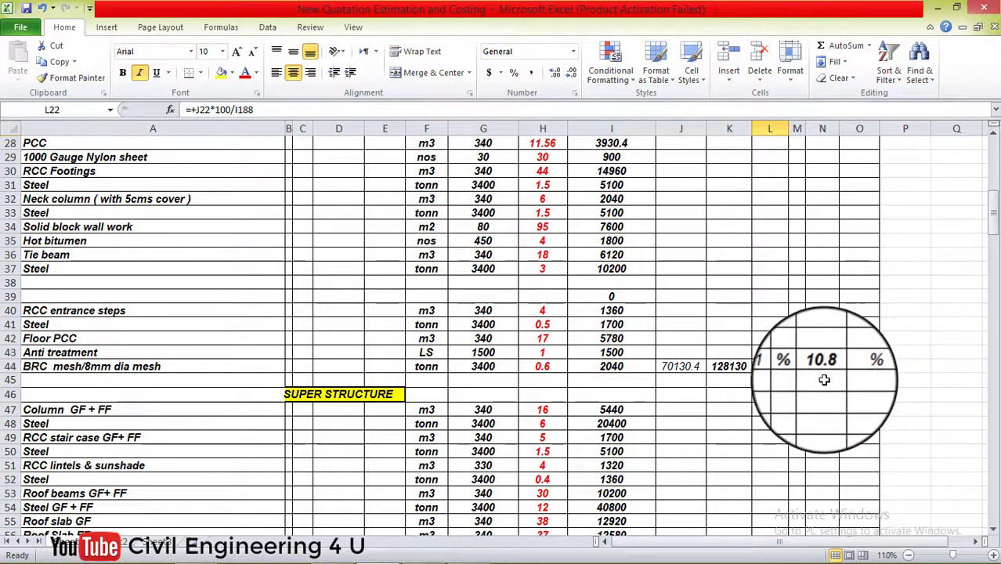
scroll(788, 362, "down", 6)
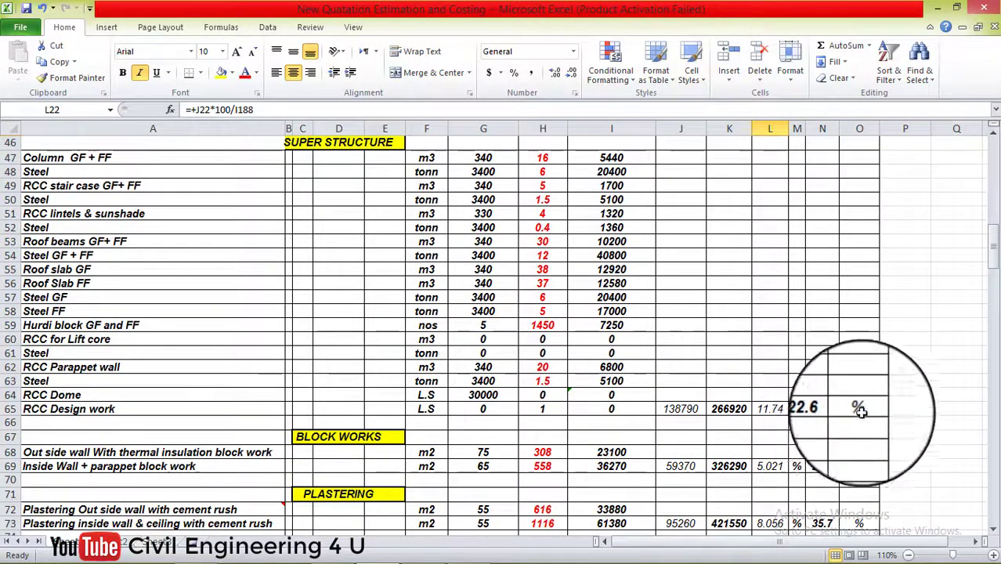
- Check the section and cumulative percentages from Block Works through Painting, Water Proofing and Tile Works to Plumbing Items
scroll(861, 413, "down", 6)
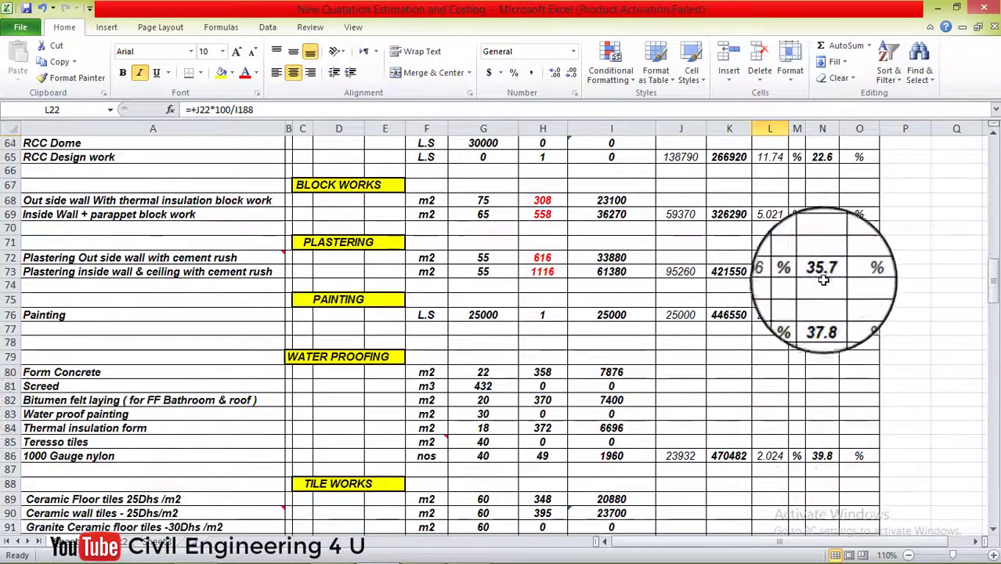
scroll(824, 279, "down", 3)
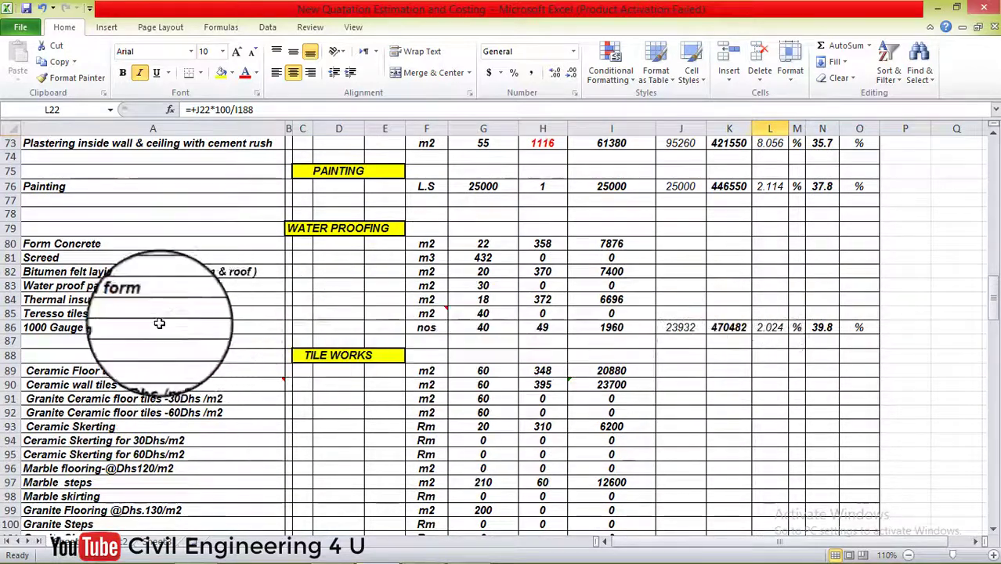
scroll(822, 332, "down", 5)
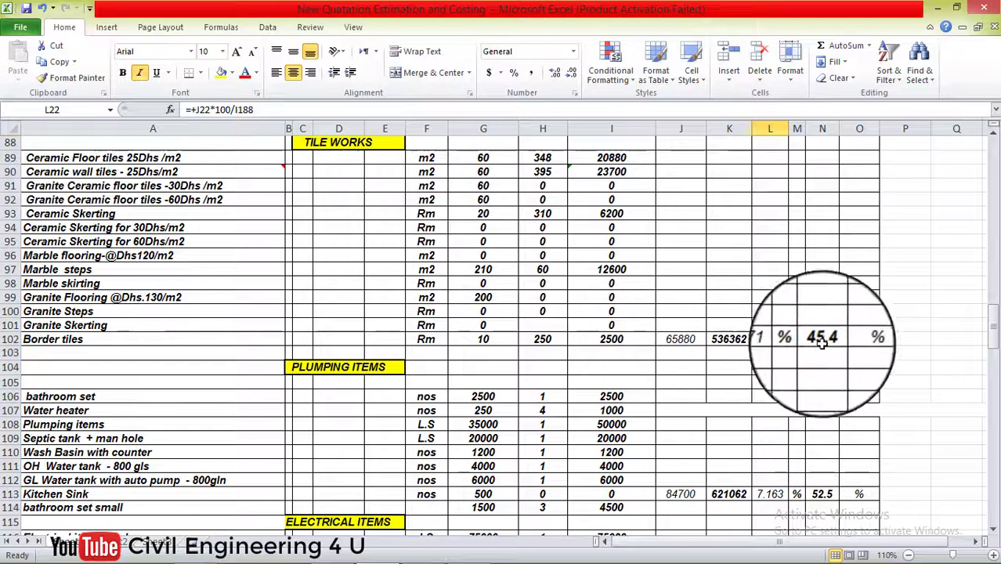
scroll(836, 347, "down", 4)
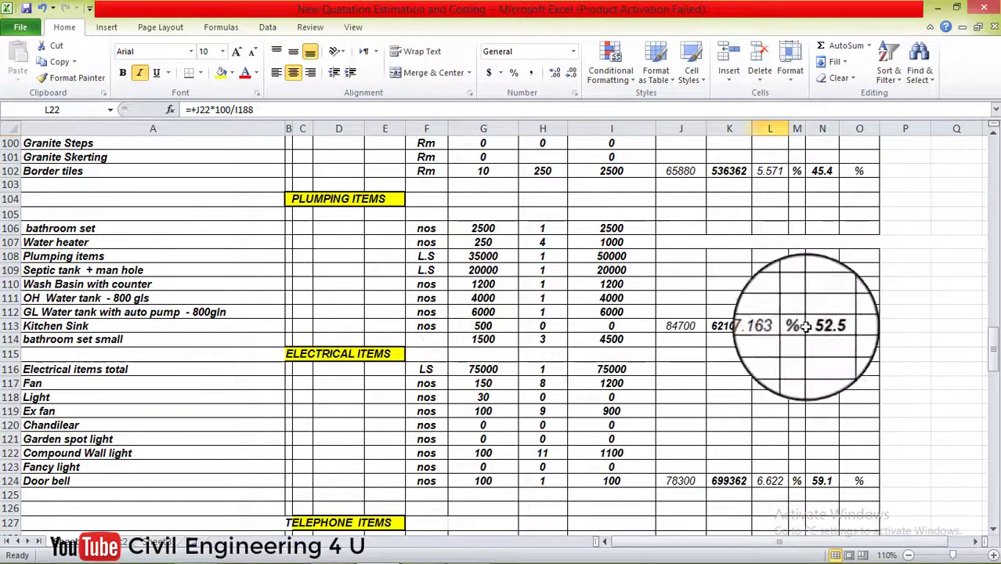
- Check the remaining percentages from Electrical and Telephone Items down to the Kitchen Block and the grand total
scroll(736, 380, "down", 4)
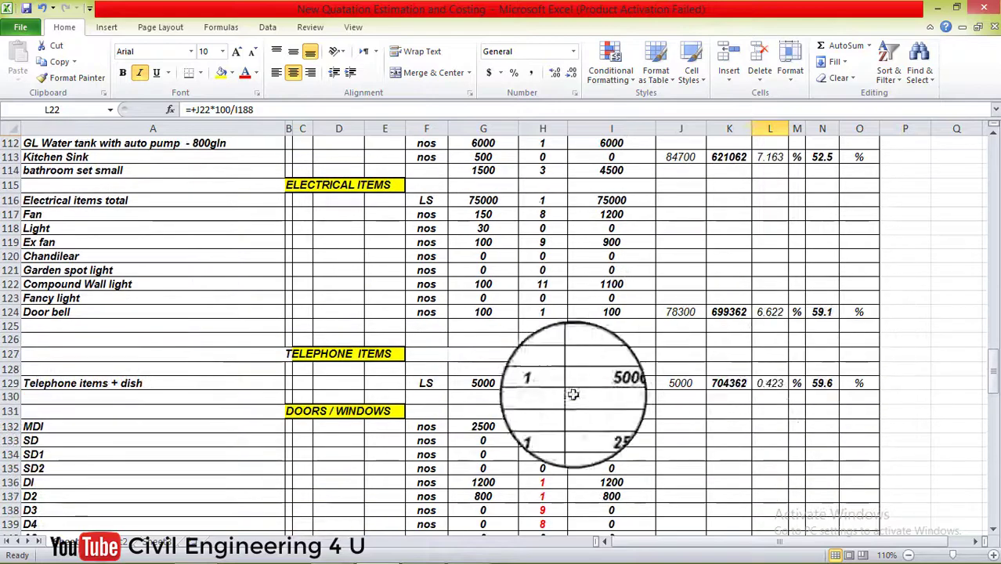
scroll(286, 373, "down", 4)
scroll(617, 370, "down", 4)
scroll(617, 370, "down", 13)
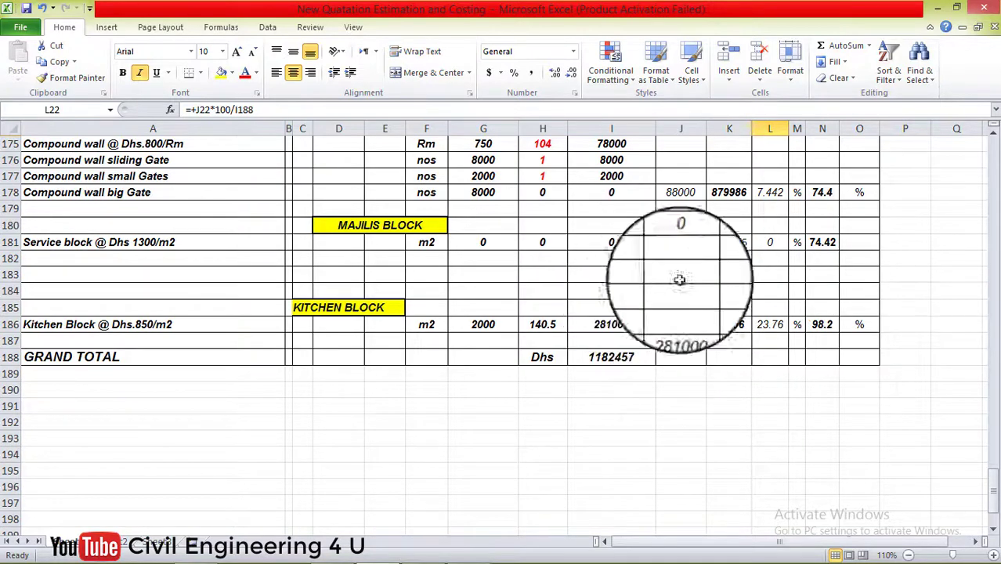
- Look back over the estimate's sections from the grand total and Kitchen Block up to Earth Work
scroll(737, 314, "up", 3)
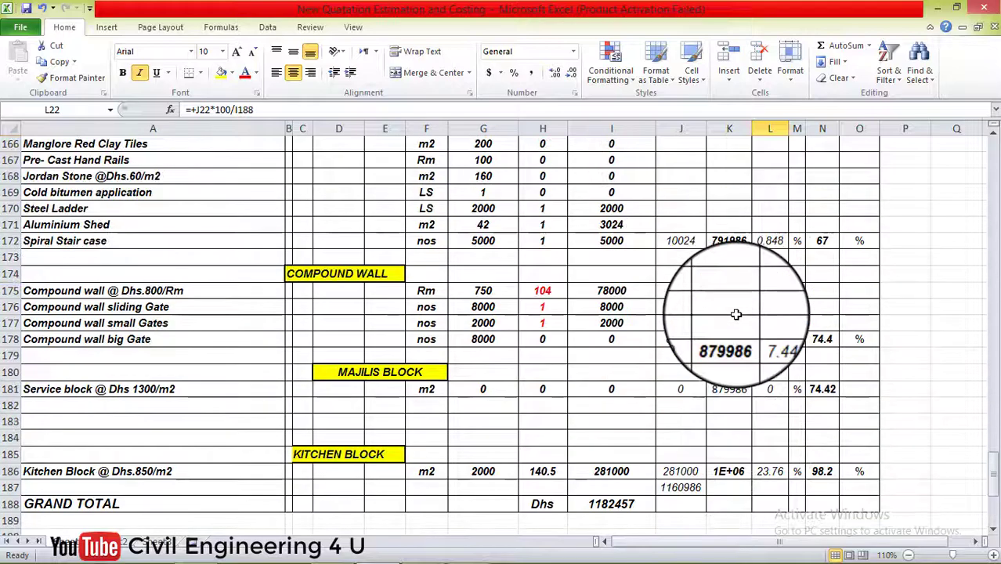
scroll(737, 315, "up", 3)
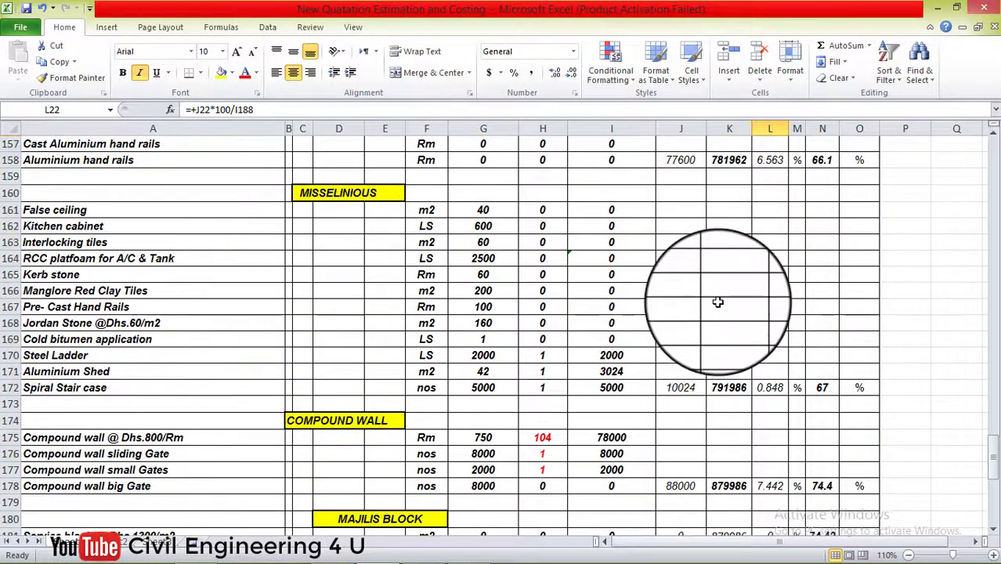
scroll(717, 302, "up", 8)
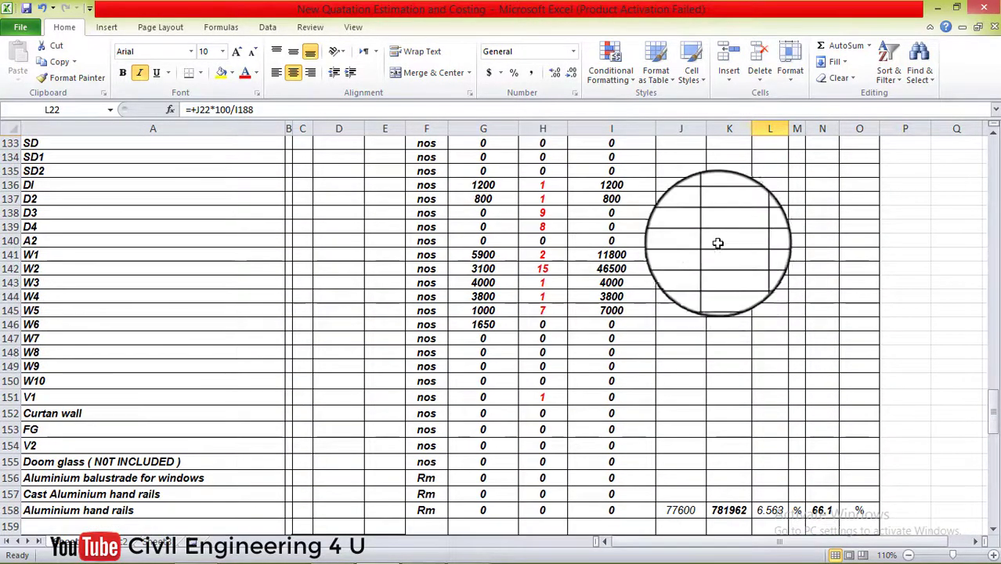
scroll(718, 243, "up", 16)
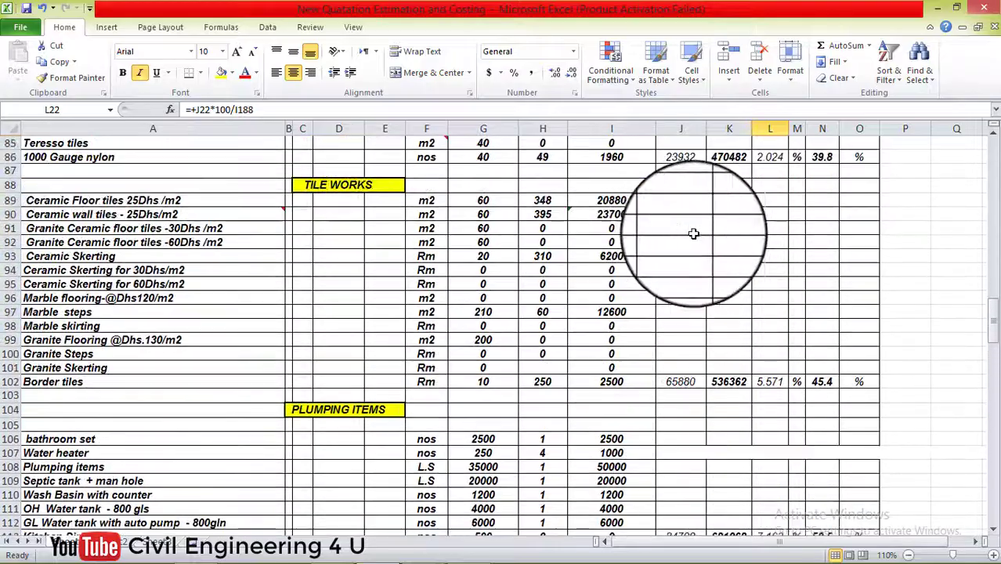
scroll(694, 234, "up", 20)
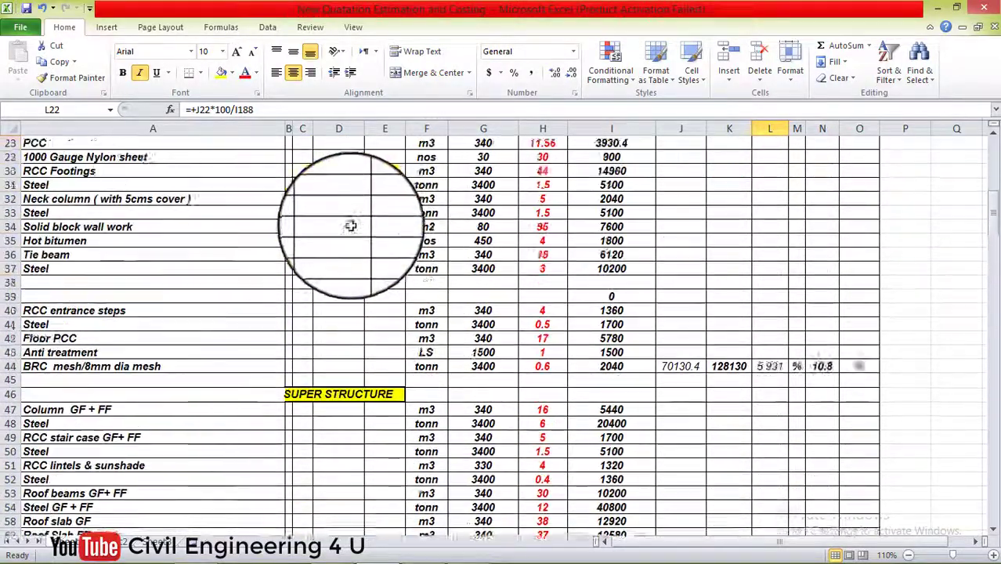
scroll(351, 226, "up", 6)
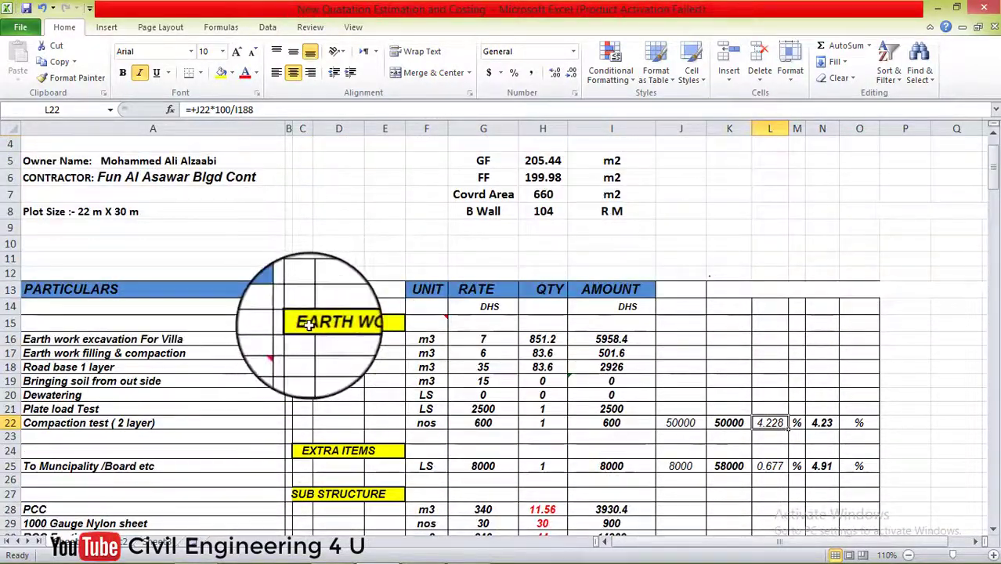
- Recheck the section and cumulative percentages from Earth Work and Sub Structure through Water Proofing and Tile Works to the plumbing items
scroll(309, 325, "down", 4)
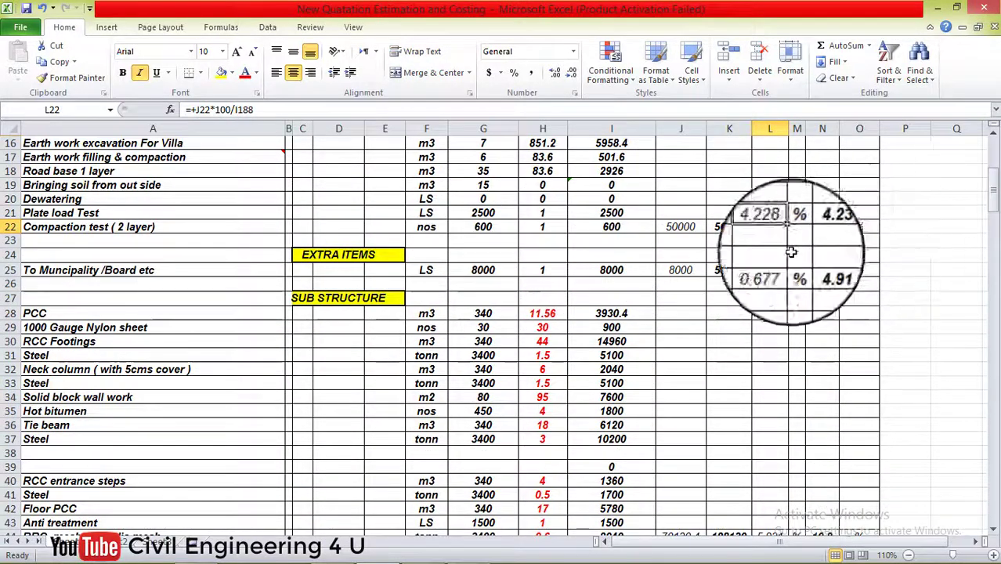
scroll(329, 258, "down", 2)
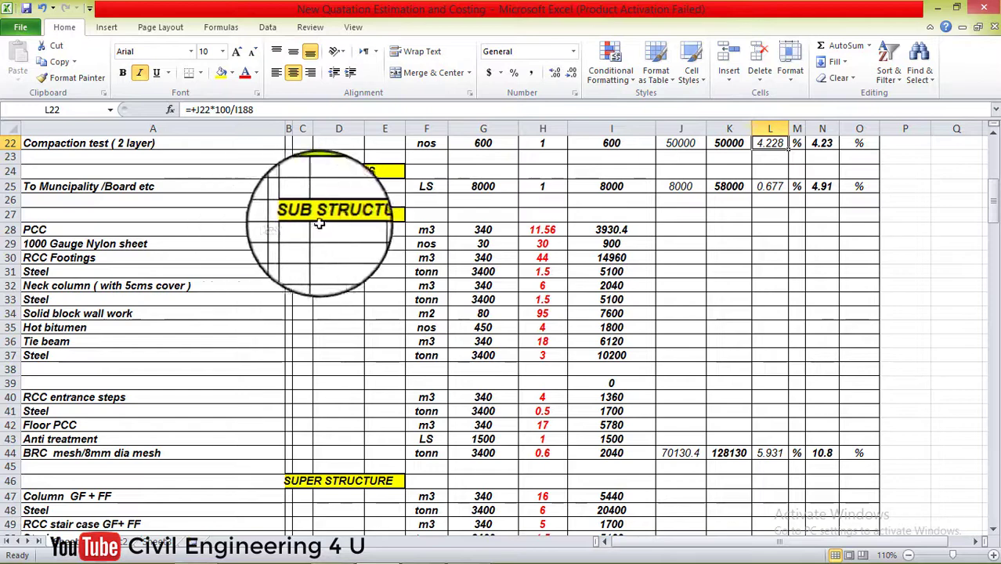
scroll(368, 332, "down", 2)
scroll(368, 332, "down", 1)
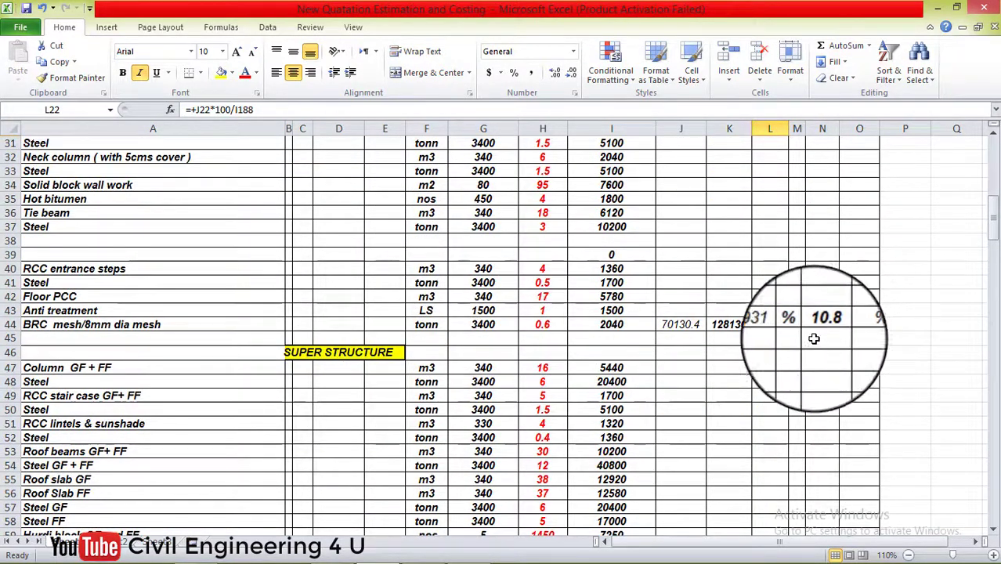
scroll(831, 329, "down", 4)
scroll(787, 297, "up", 3)
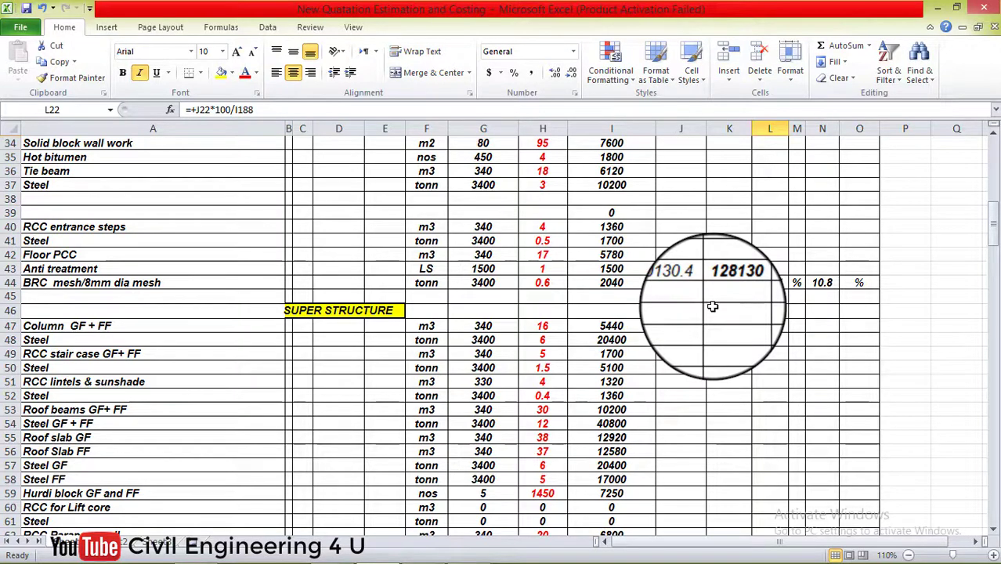
scroll(710, 307, "down", 14)
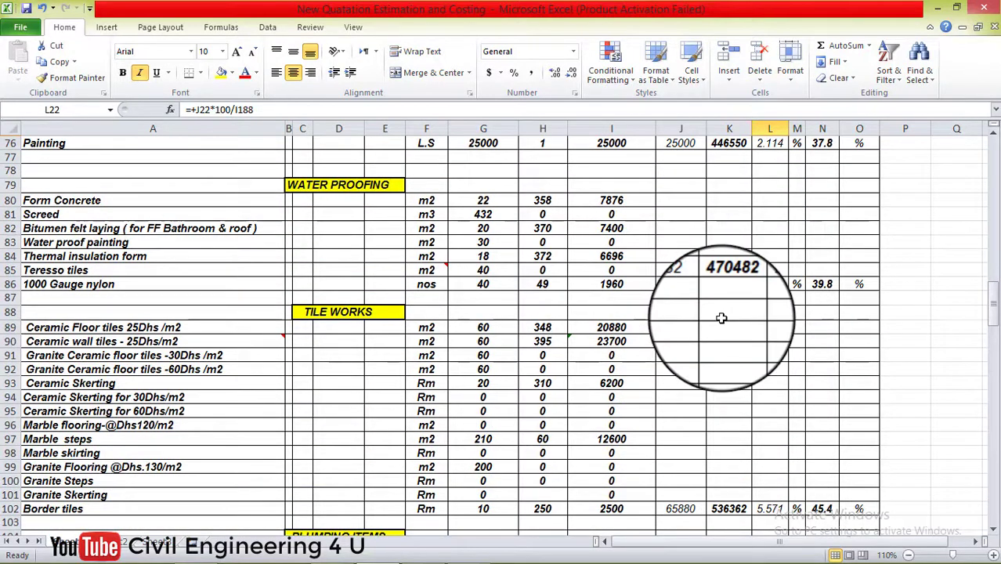
scroll(596, 294, "down", 3)
scroll(462, 310, "down", 3)
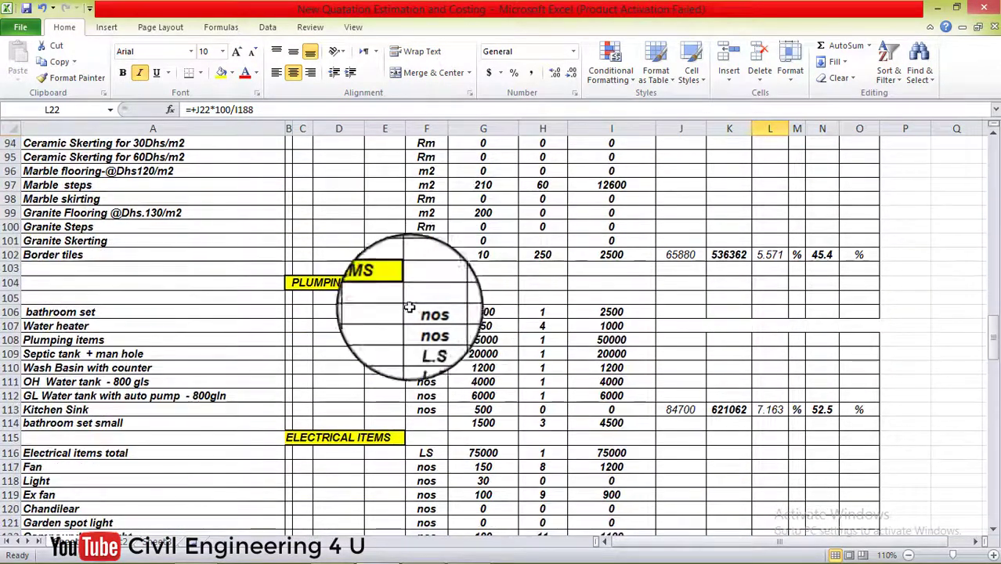
- Look back from the plumbing items through Block Works and Super Structure to the Estimation & Costing title and project details
scroll(383, 243, "up", 9)
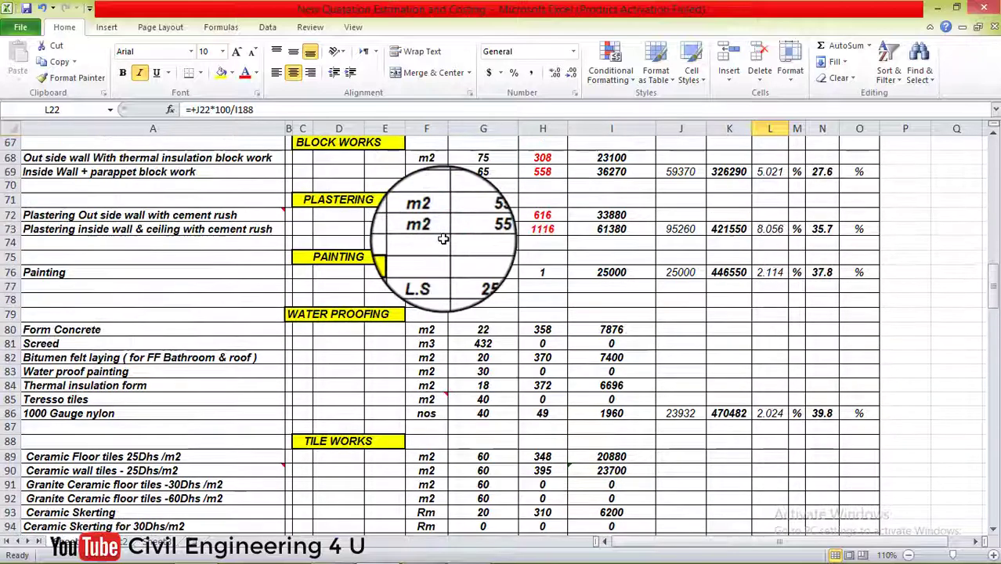
scroll(436, 235, "up", 9)
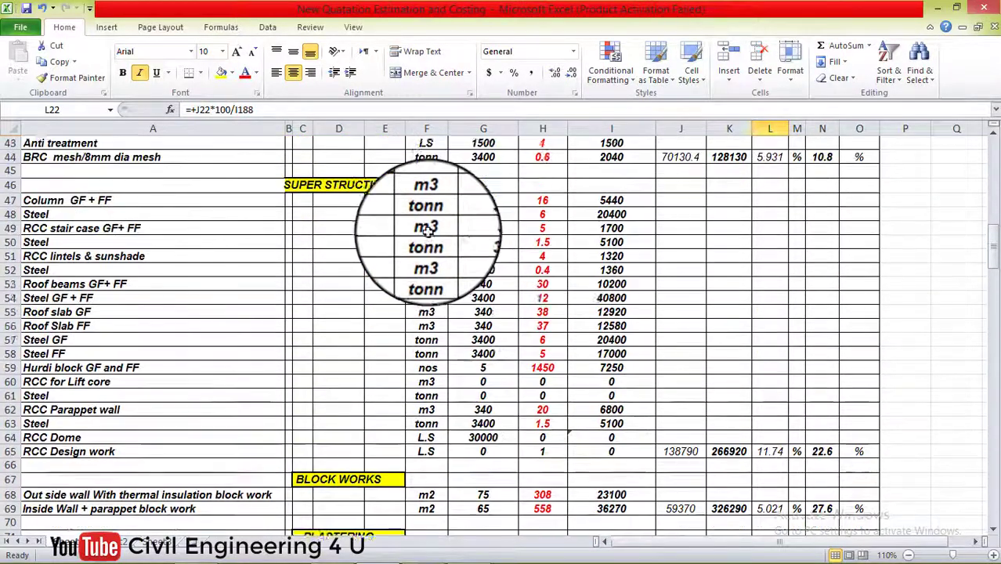
scroll(428, 232, "up", 7)
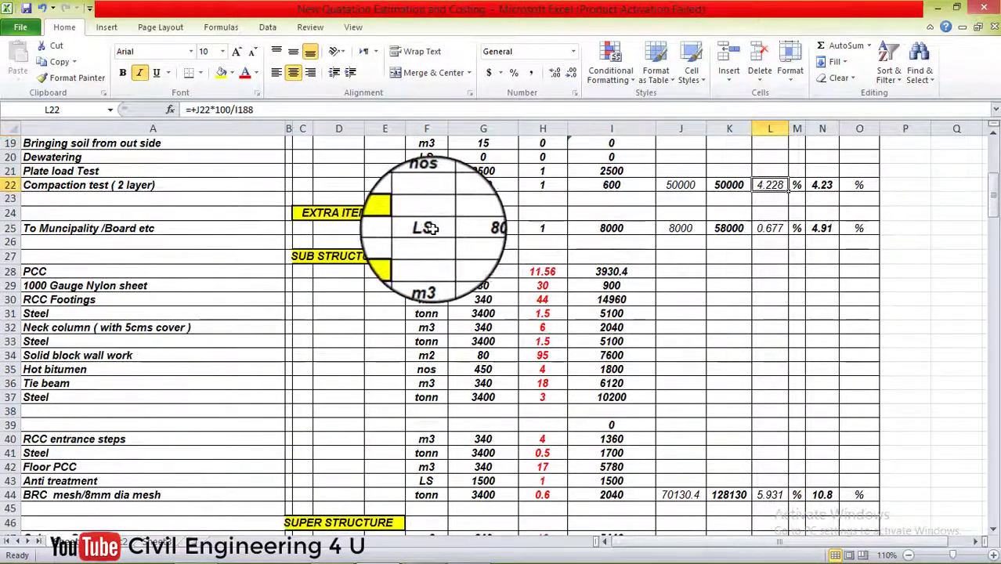
scroll(428, 228, "up", 6)
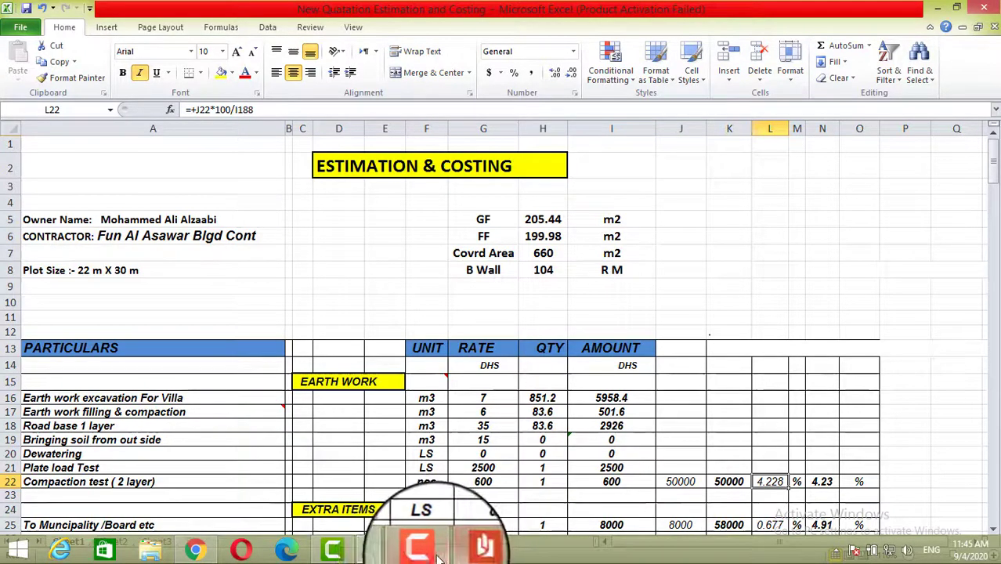
left_click(424, 549)
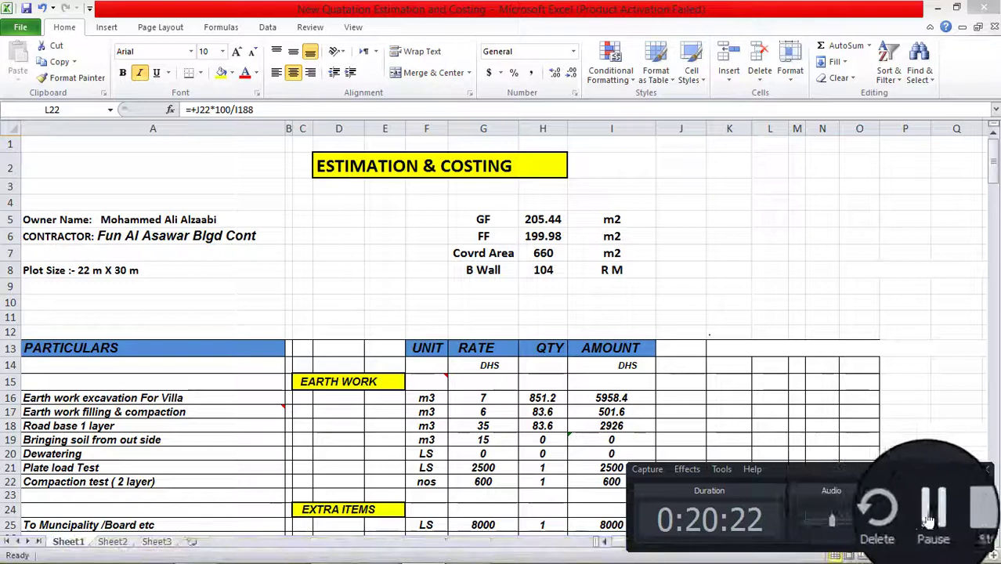